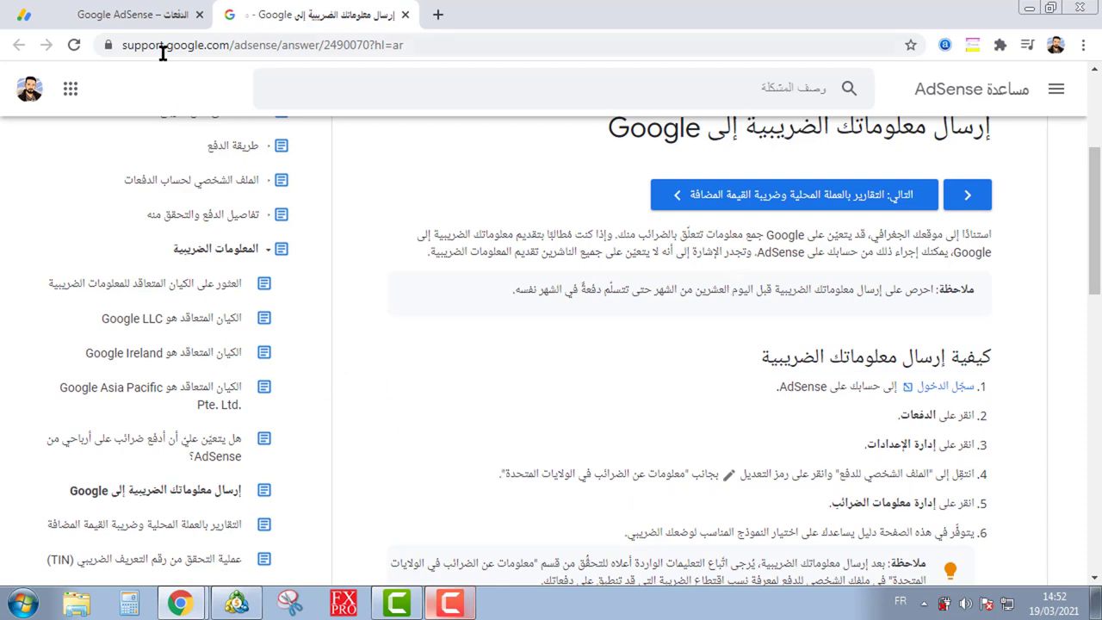
Step: Switch back to the AdSense Payments tab showing Manage tax information
{"action": "left_click", "coordinate": [159, 21]}
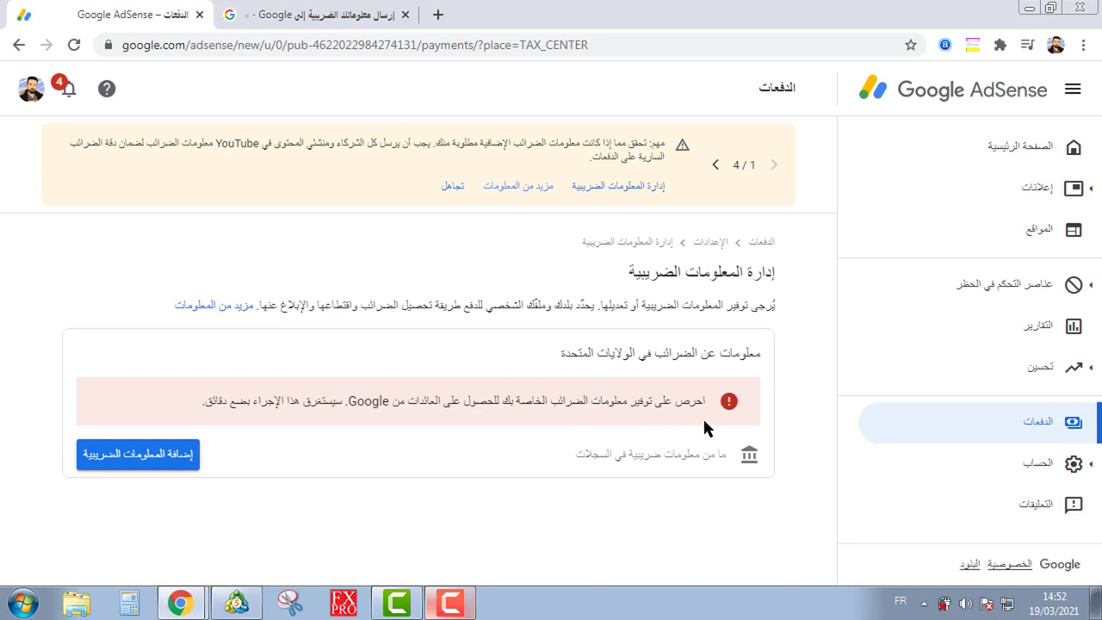
Step: Start adding United States tax info to bring up the Google identity-confirmation sign-in
{"action": "left_click_drag", "start_coordinate": [710, 397], "coordinate": [271, 401]}
{"action": "left_click", "coordinate": [271, 401]}
{"action": "left_click", "coordinate": [148, 460]}
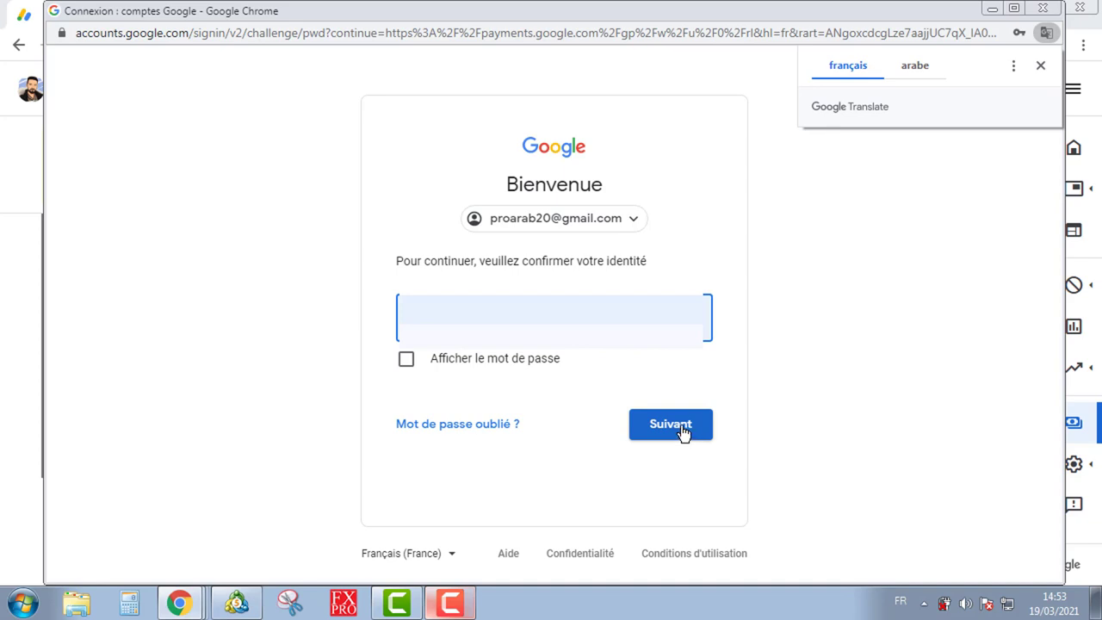
Step: Submit the account password to confirm identity and reach the US tax questionnaire
{"action": "left_click", "coordinate": [681, 430]}
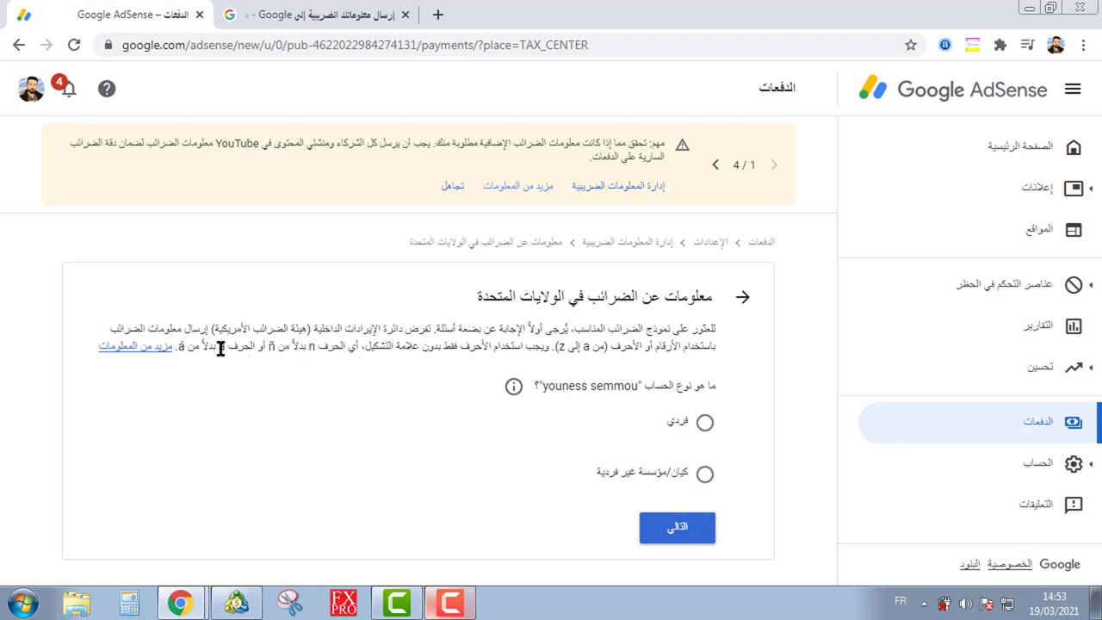
Step: Review the instructions and the Individual-or-entity account type question by highlighting their text
{"action": "double_click", "coordinate": [182, 346]}
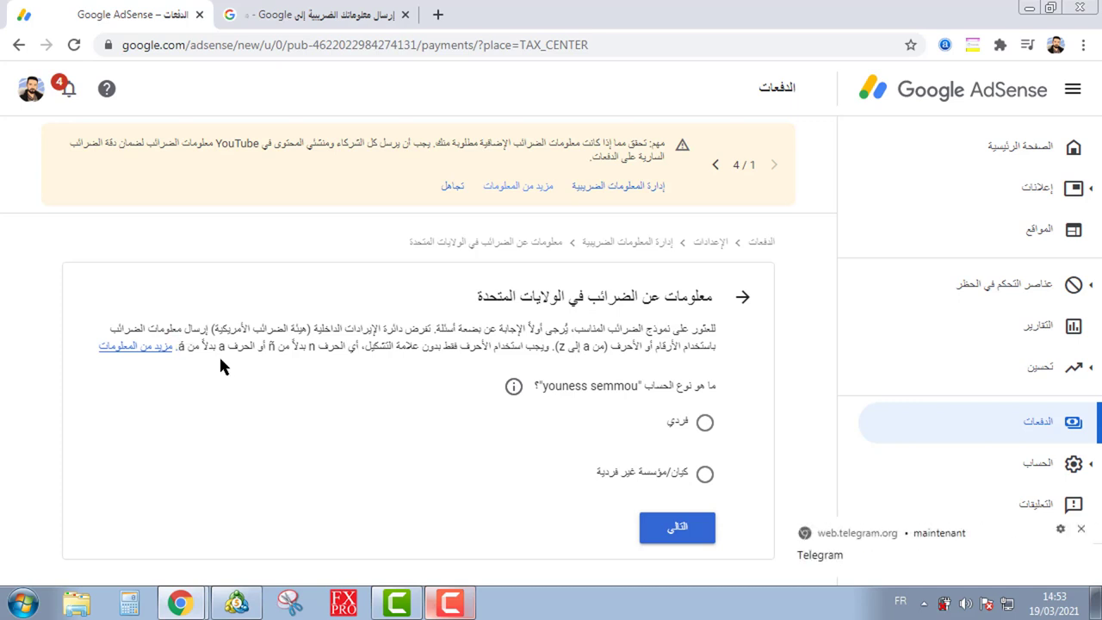
{"action": "double_click", "coordinate": [220, 346]}
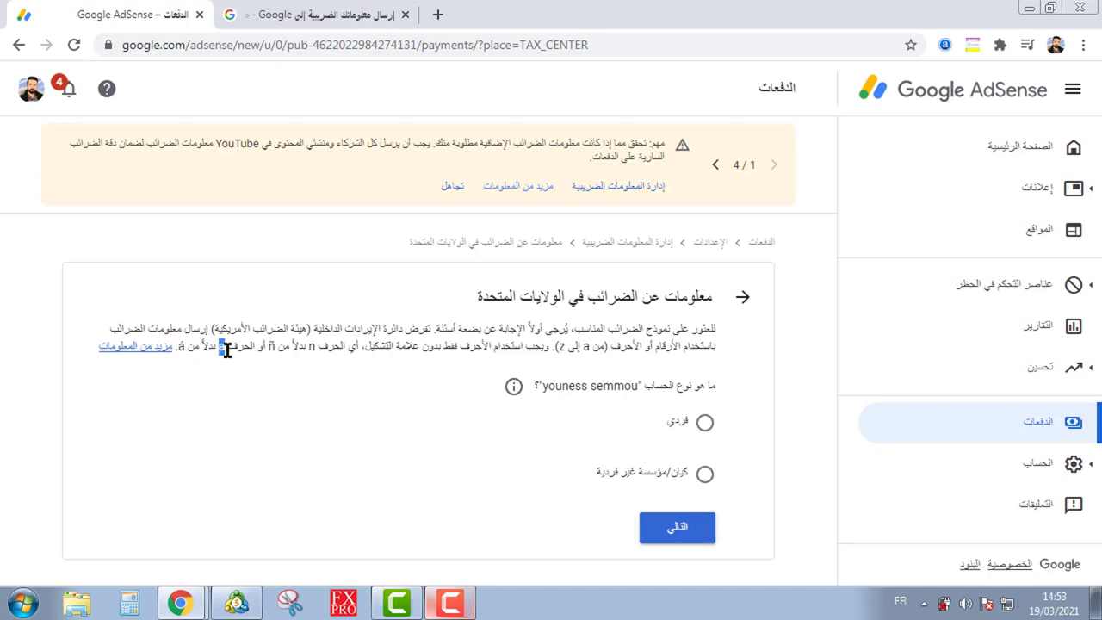
{"action": "double_click", "coordinate": [181, 346]}
{"action": "left_click", "coordinate": [180, 346]}
{"action": "left_click_drag", "start_coordinate": [714, 387], "coordinate": [641, 388]}
{"action": "left_click", "coordinate": [604, 391]}
Step: Choose Individual (فردي) as the account type and continue to the US citizenship question
{"action": "left_click", "coordinate": [704, 422]}
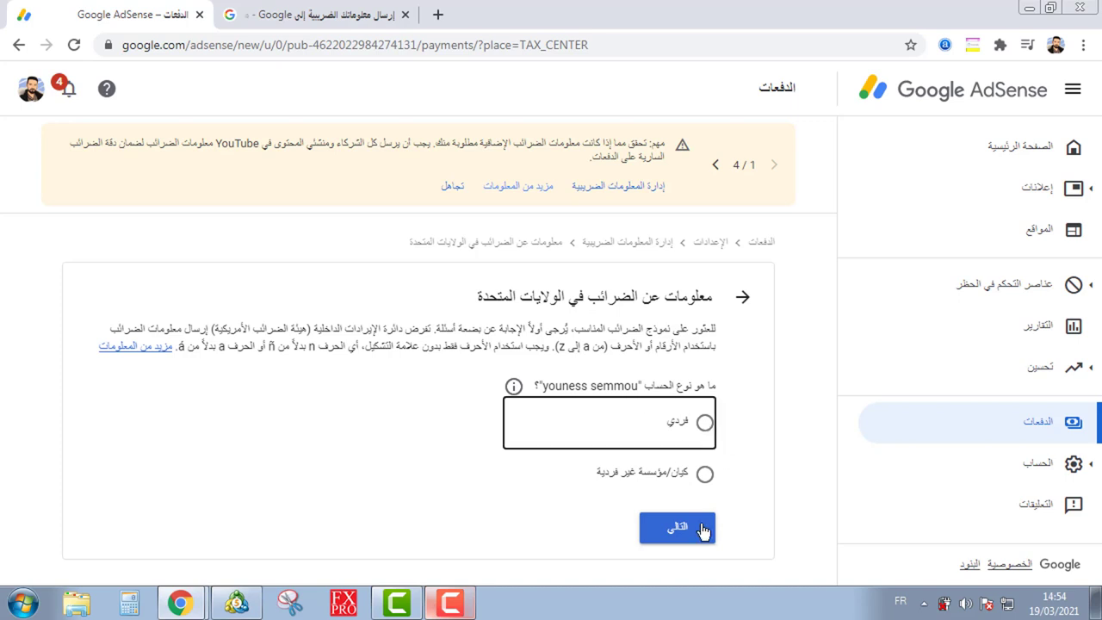
{"action": "left_click", "coordinate": [695, 527]}
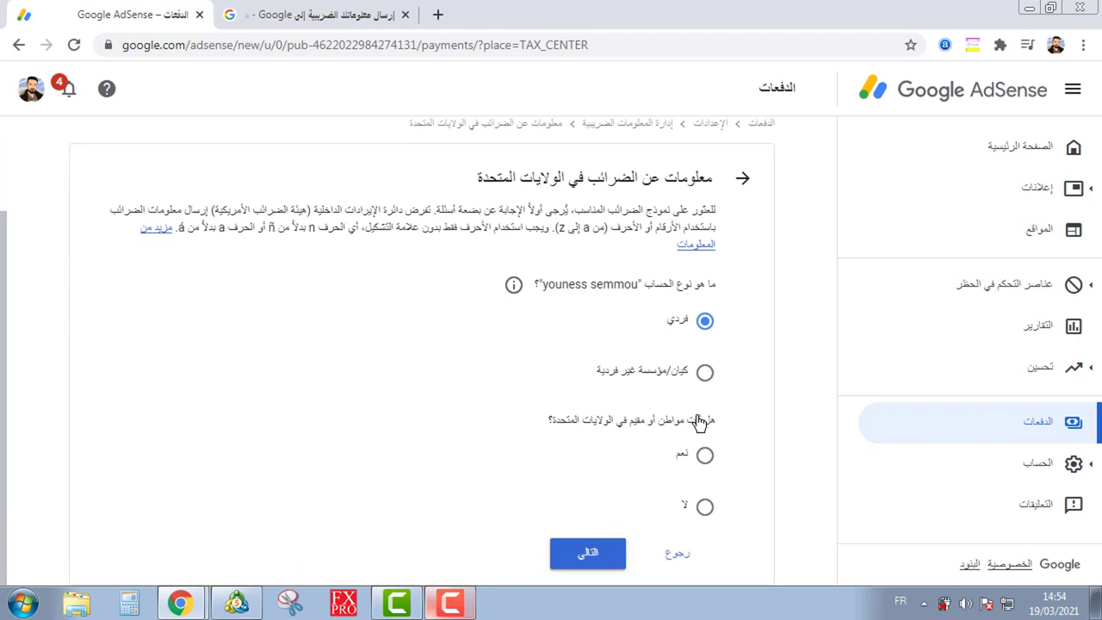
{"action": "left_click_drag", "start_coordinate": [711, 419], "coordinate": [563, 420]}
{"action": "left_click", "coordinate": [585, 420]}
{"action": "left_click_drag", "start_coordinate": [674, 423], "coordinate": [660, 421]}
{"action": "left_click_drag", "start_coordinate": [707, 423], "coordinate": [635, 421]}
{"action": "left_click", "coordinate": [614, 419]}
Step: Answer No (لا) to US citizen or resident, then pick and open the W-8BEN form
{"action": "left_click", "coordinate": [709, 503]}
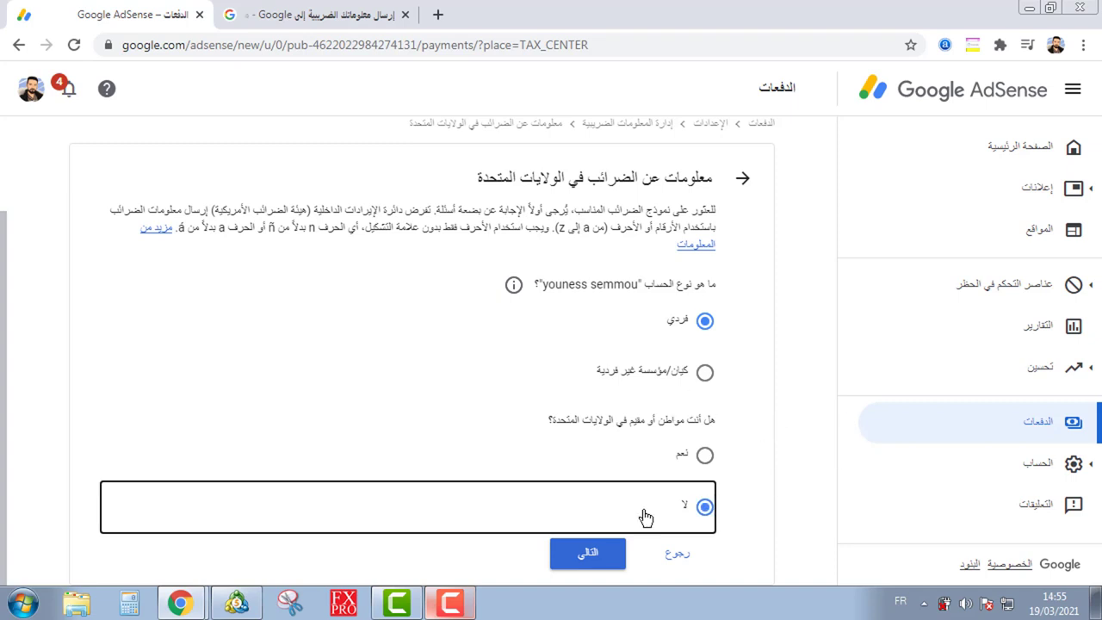
{"action": "left_click", "coordinate": [594, 552]}
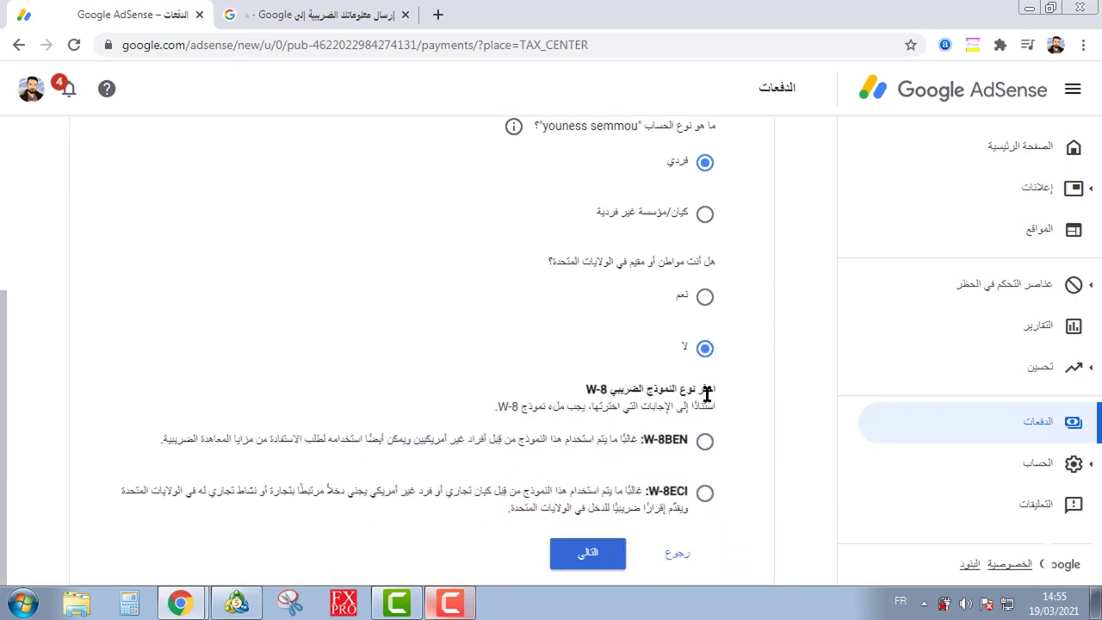
{"action": "left_click_drag", "start_coordinate": [718, 389], "coordinate": [591, 389]}
{"action": "left_click", "coordinate": [588, 389]}
{"action": "left_click", "coordinate": [705, 443]}
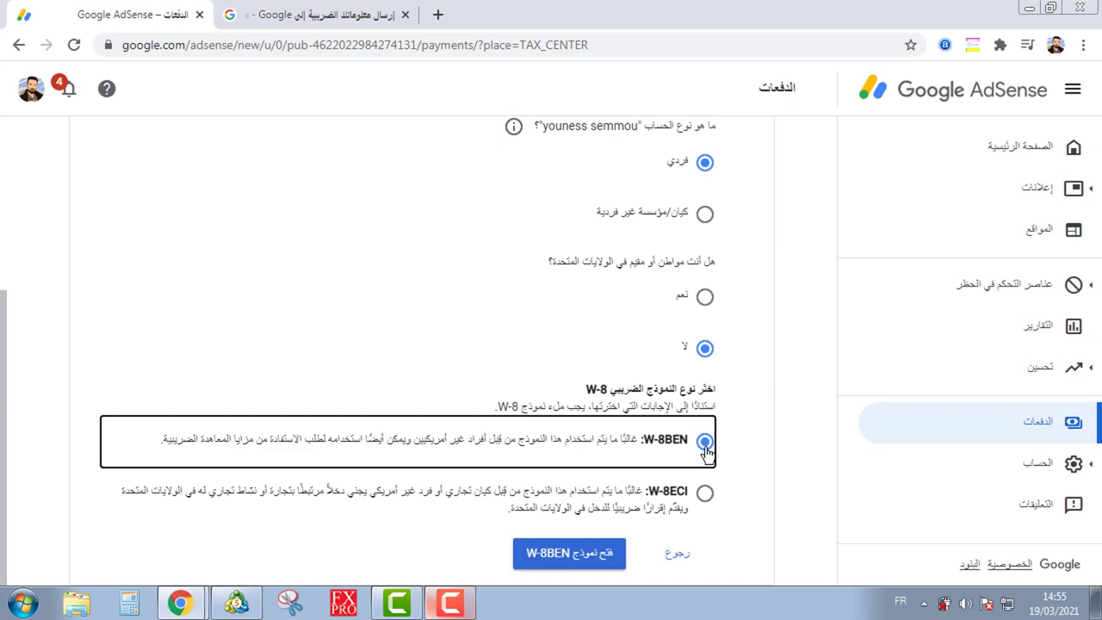
{"action": "left_click", "coordinate": [595, 556]}
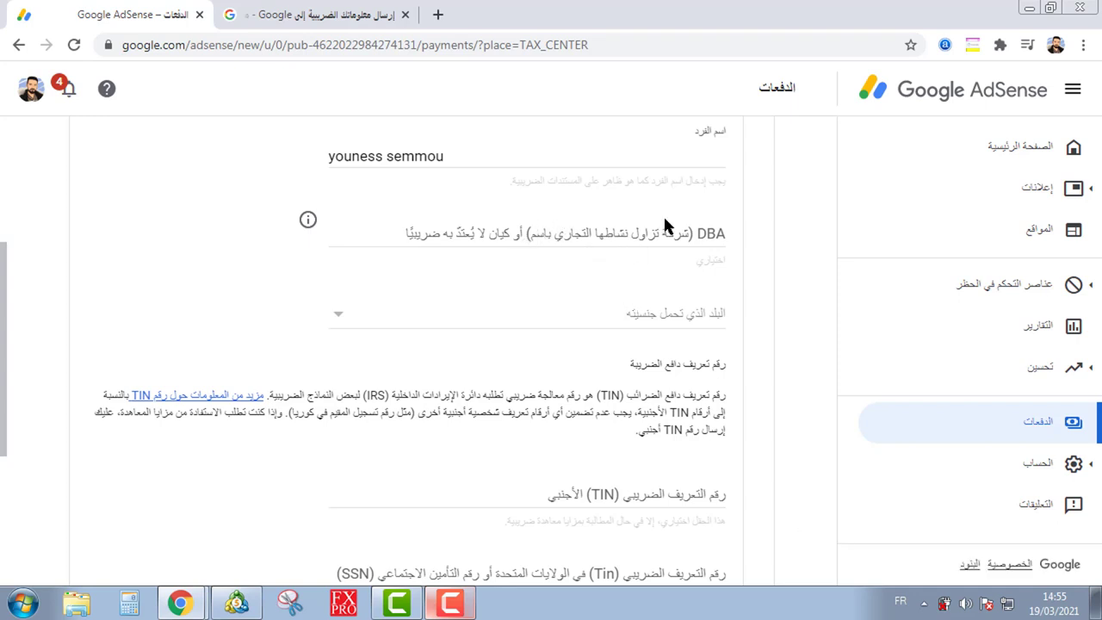
Step: Replace the prefilled name with the individual's full name in capitals, leaving DBA empty
{"action": "triple_click", "coordinate": [568, 158]}
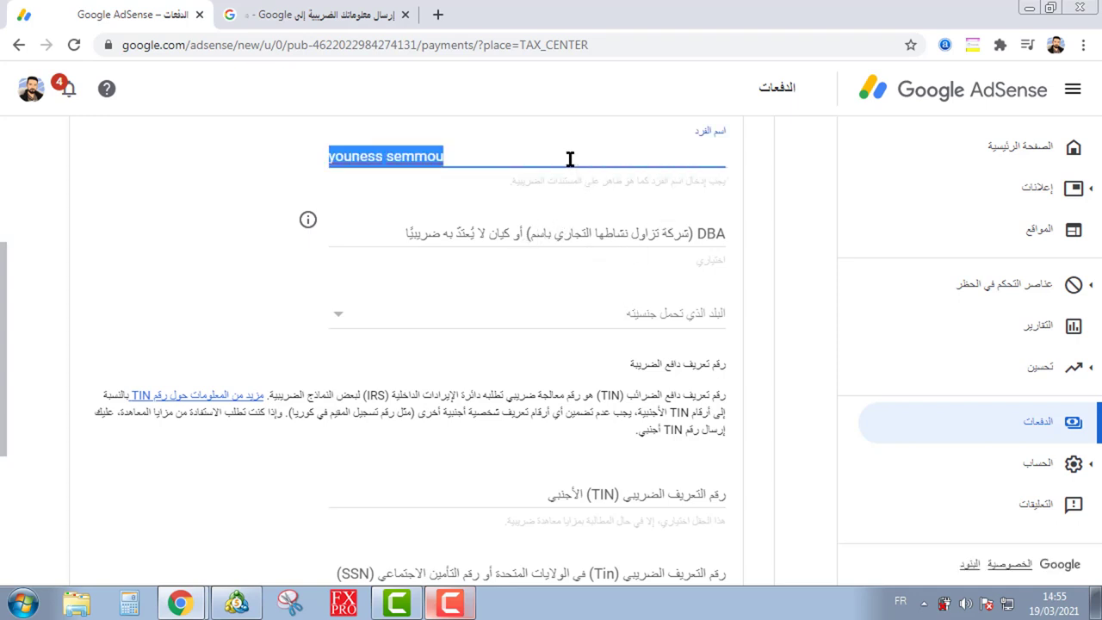
{"action": "type", "text": "KHALID"}
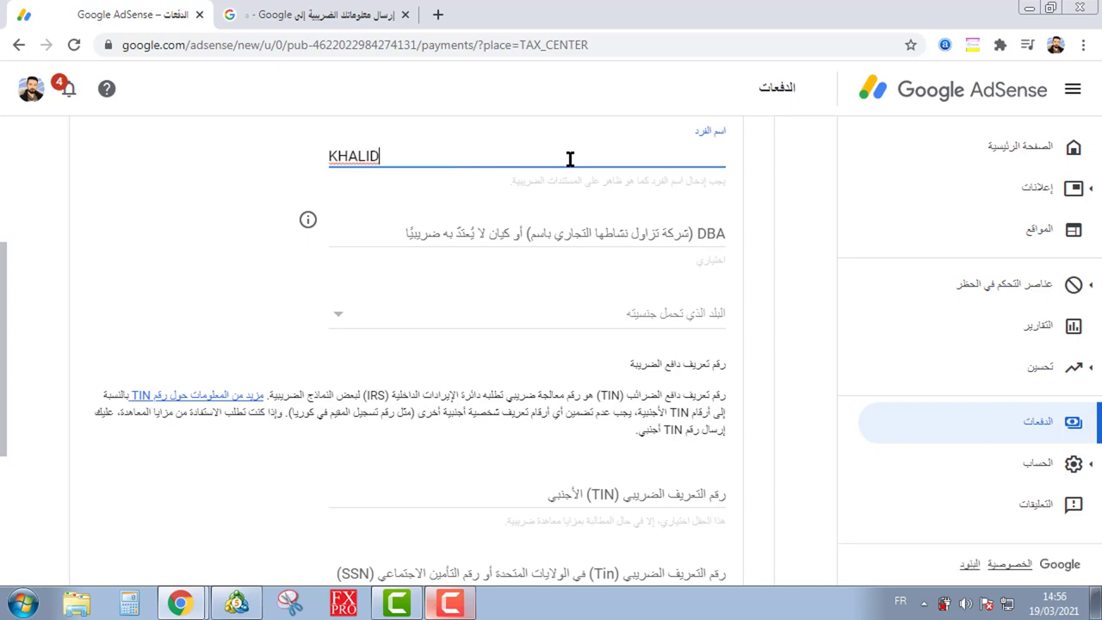
{"action": "key", "text": "BackSpace"}
{"action": "key", "text": "BackSpace"}
{"action": "key", "text": "BackSpace"}
{"action": "key", "text": "BackSpace"}
{"action": "key", "text": "BackSpace"}
{"action": "key", "text": "BackSpace"}
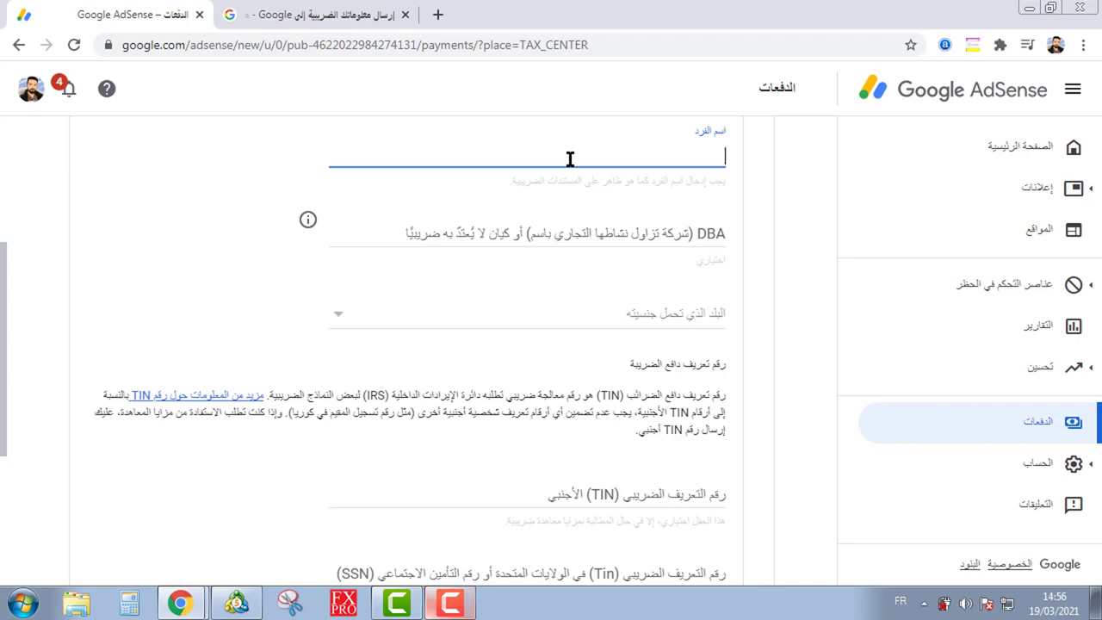
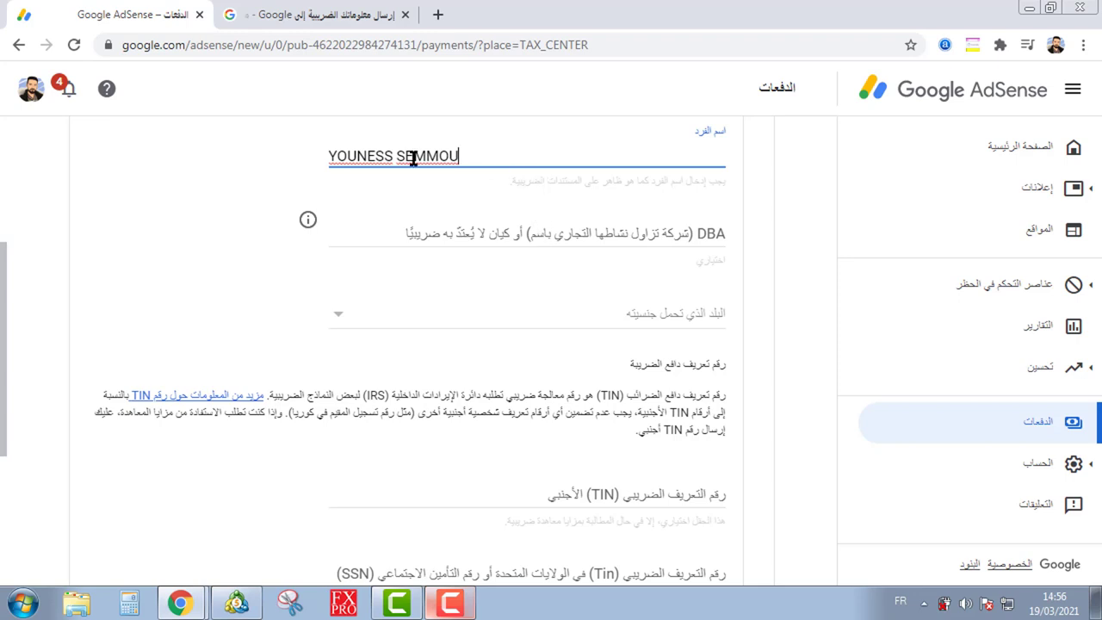
{"action": "left_click", "coordinate": [725, 232]}
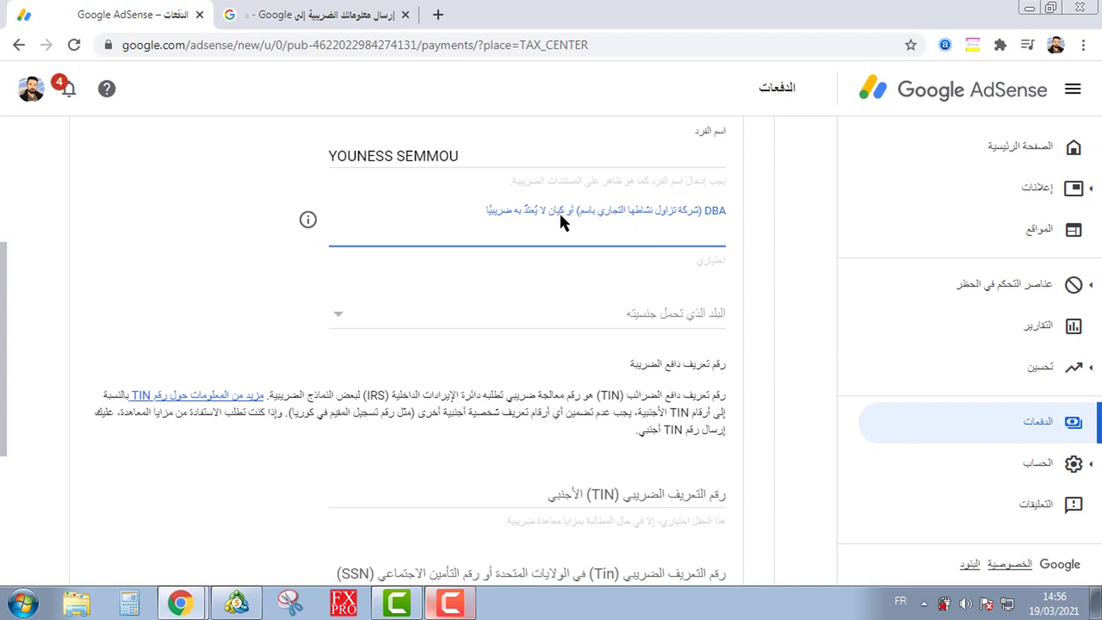
{"action": "left_click", "coordinate": [471, 287]}
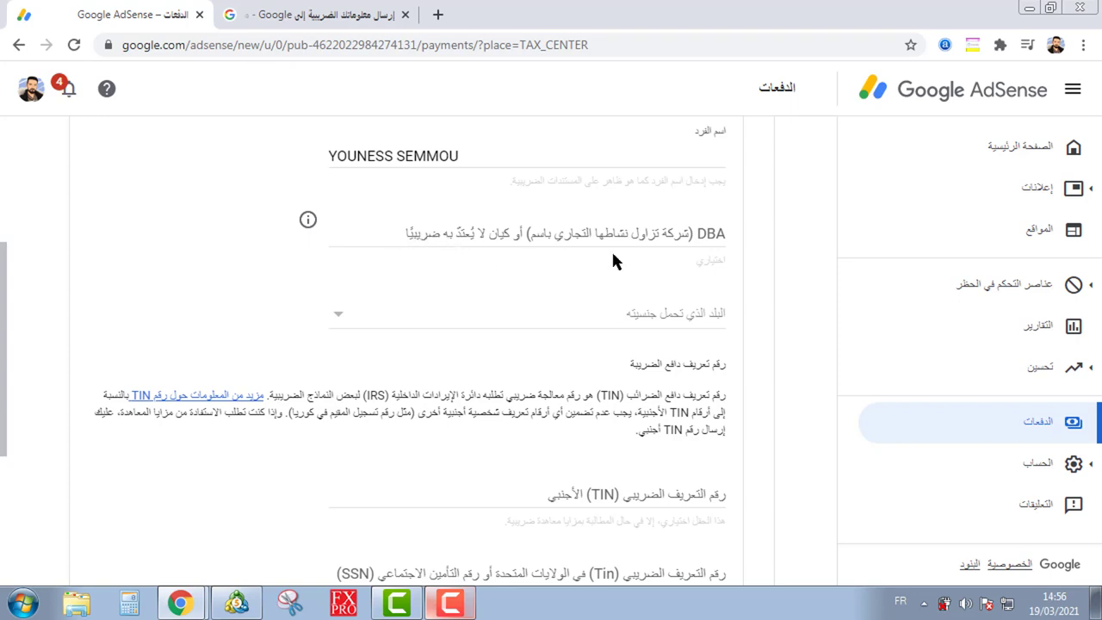
{"action": "left_click", "coordinate": [690, 233]}
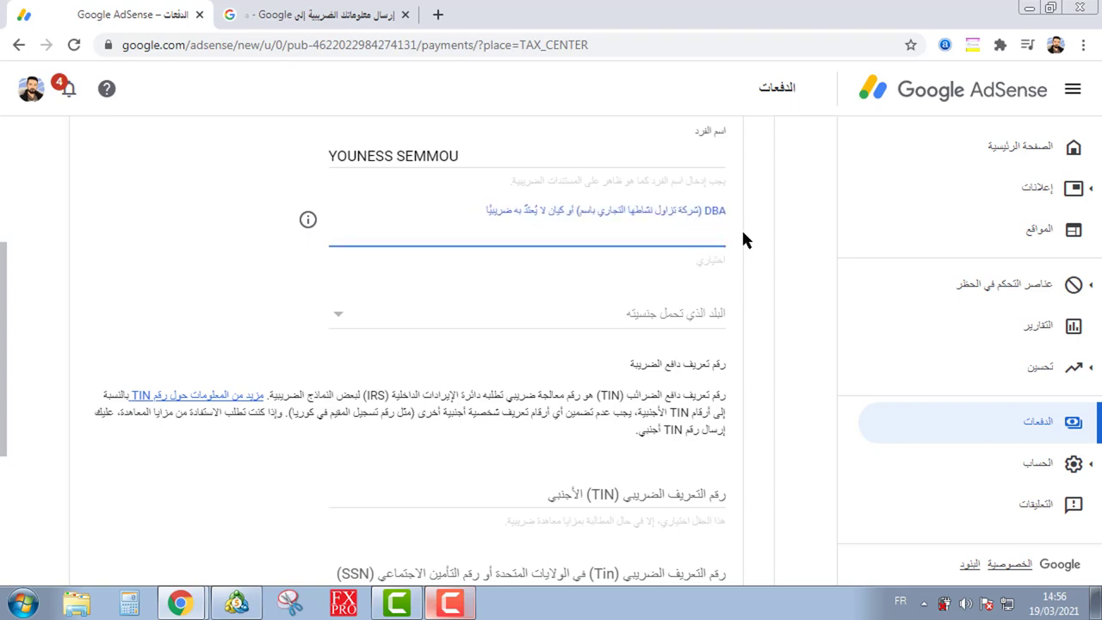
{"action": "scroll", "coordinate": [742, 238], "scroll_direction": "down", "scroll_amount": 1}
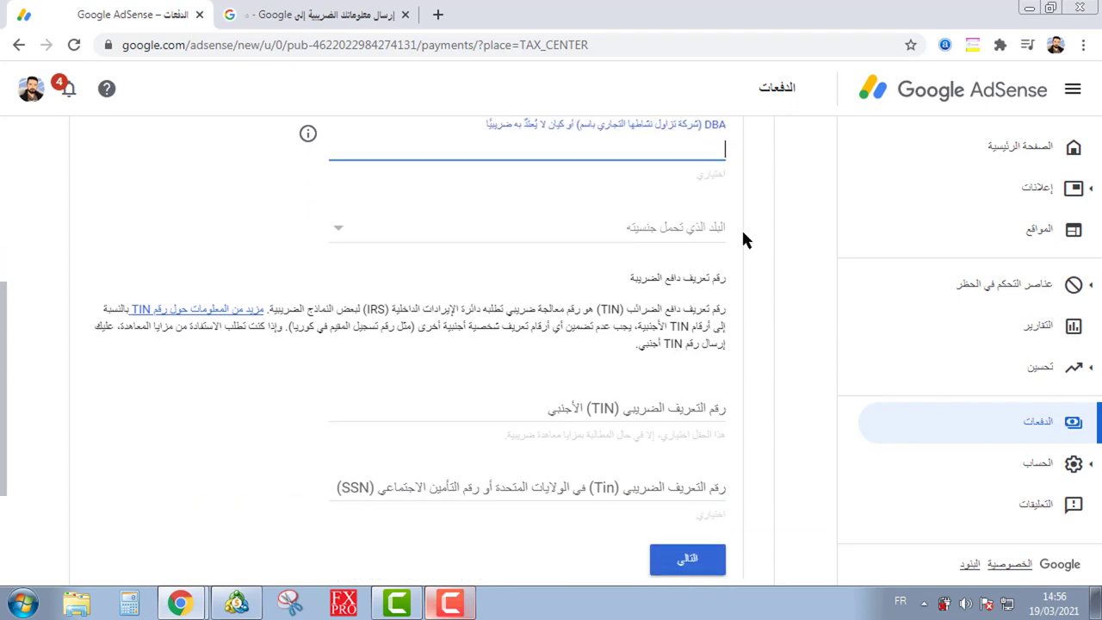
Step: Scroll the citizenship country dropdown and select المغرب (Morocco)
{"action": "left_click", "coordinate": [638, 238]}
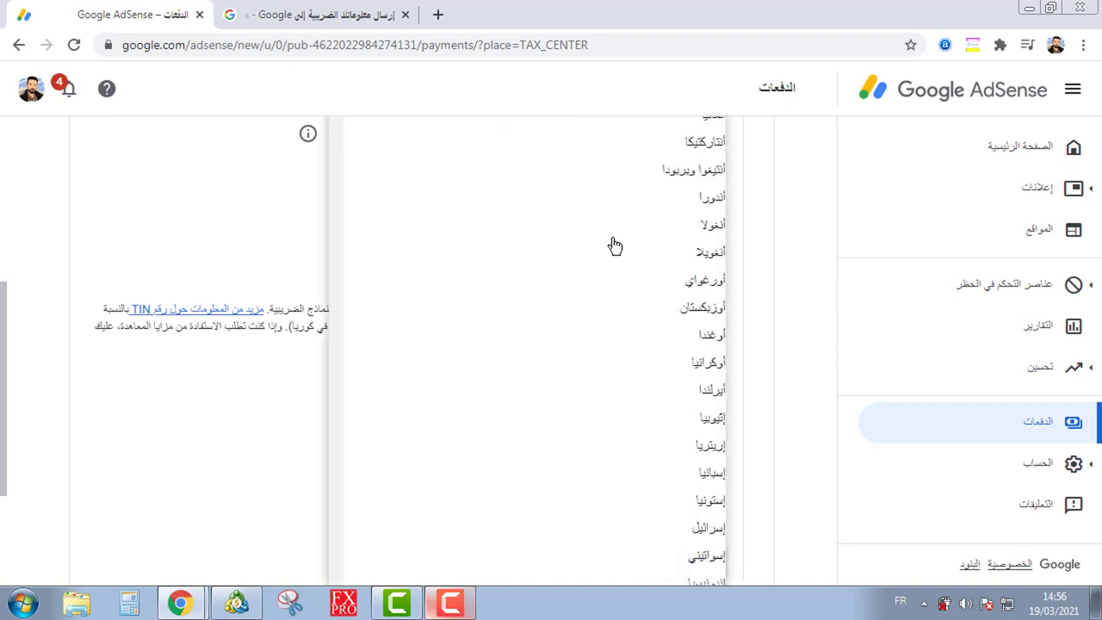
{"action": "scroll", "coordinate": [616, 249], "scroll_direction": "down", "scroll_amount": 5}
{"action": "scroll", "coordinate": [628, 256], "scroll_direction": "down", "scroll_amount": 2}
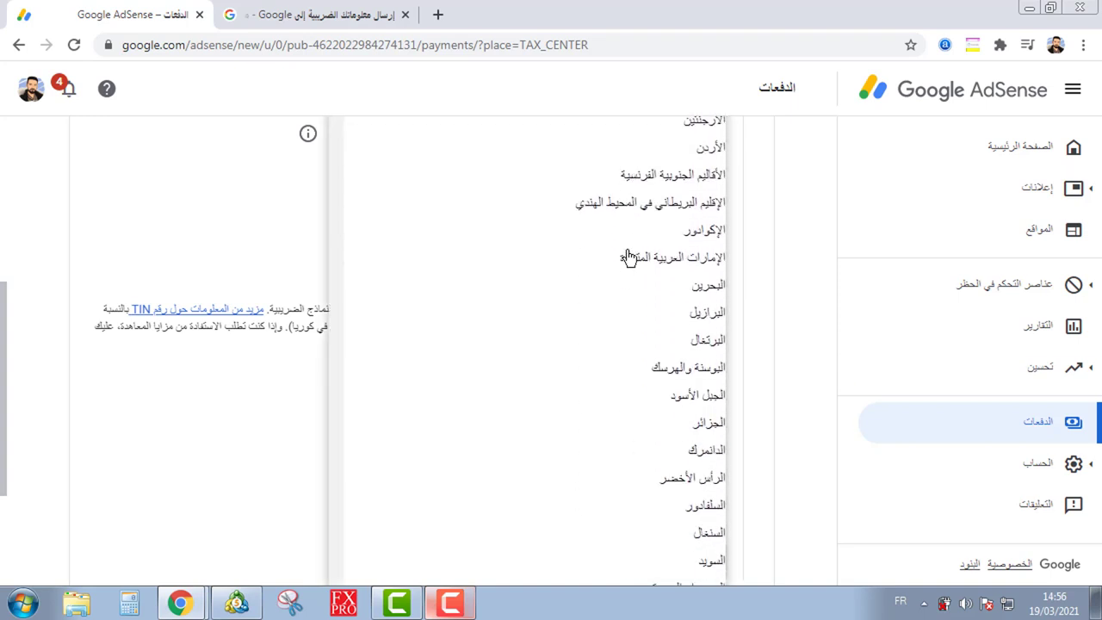
{"action": "scroll", "coordinate": [628, 256], "scroll_direction": "down", "scroll_amount": 1}
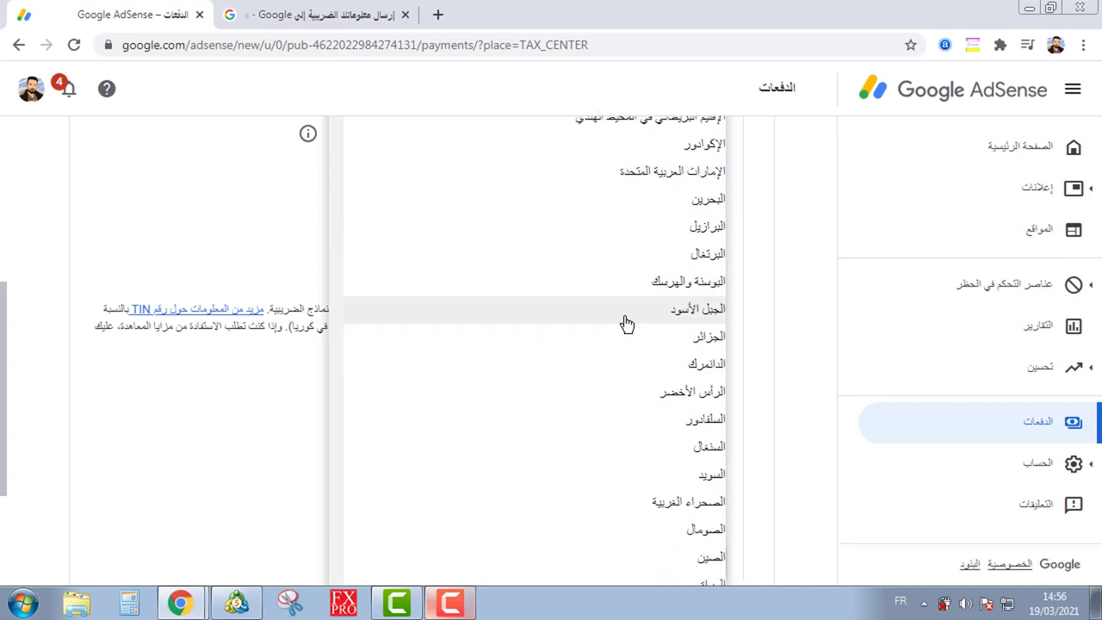
{"action": "scroll", "coordinate": [627, 319], "scroll_direction": "down", "scroll_amount": 2}
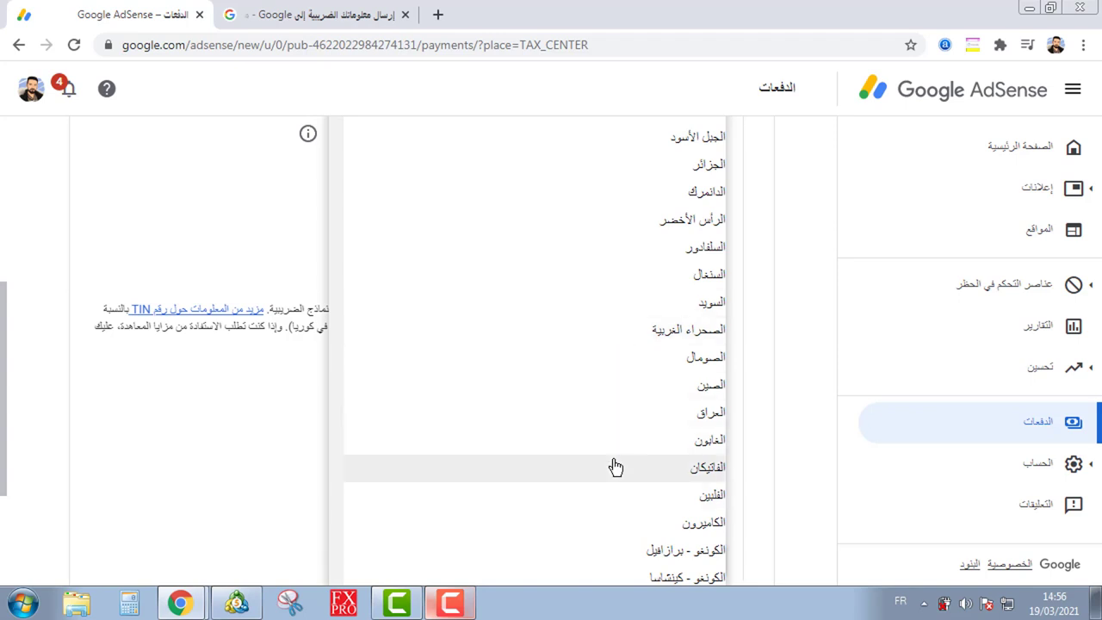
{"action": "scroll", "coordinate": [608, 454], "scroll_direction": "up", "scroll_amount": 3}
{"action": "scroll", "coordinate": [610, 456], "scroll_direction": "up", "scroll_amount": 5}
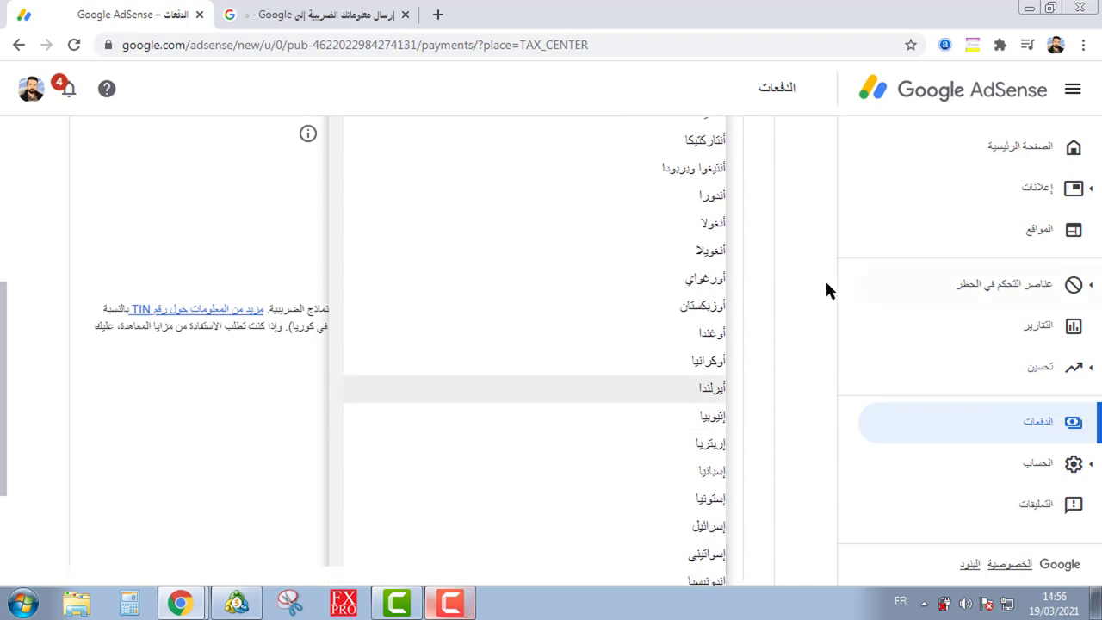
{"action": "scroll", "coordinate": [809, 284], "scroll_direction": "up", "scroll_amount": 3}
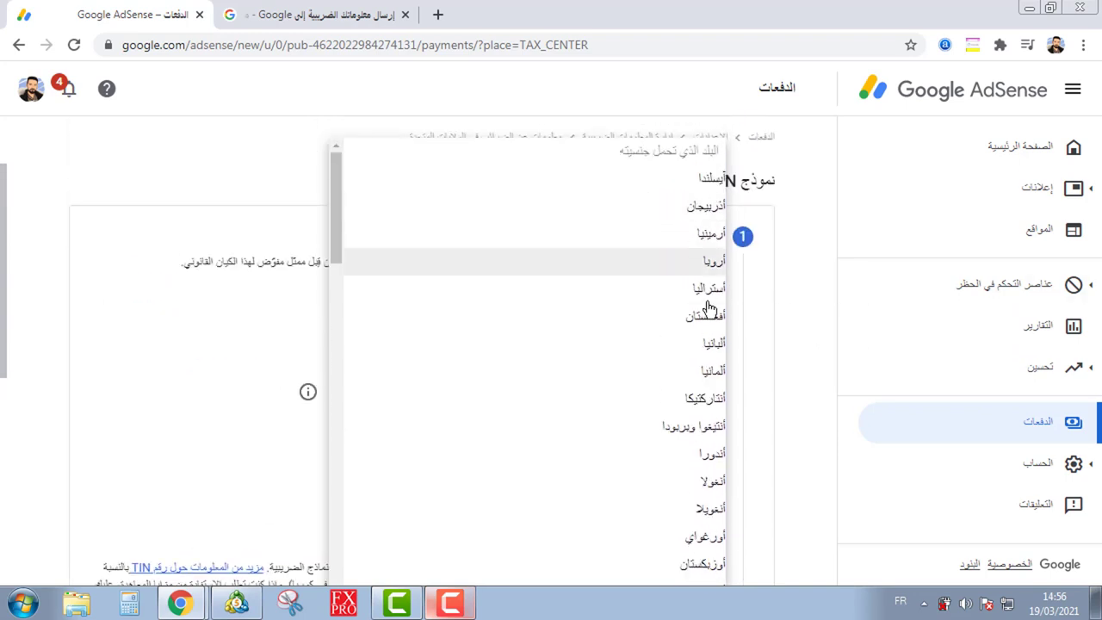
{"action": "scroll", "coordinate": [753, 297], "scroll_direction": "down", "scroll_amount": 3}
{"action": "scroll", "coordinate": [749, 303], "scroll_direction": "down", "scroll_amount": 2}
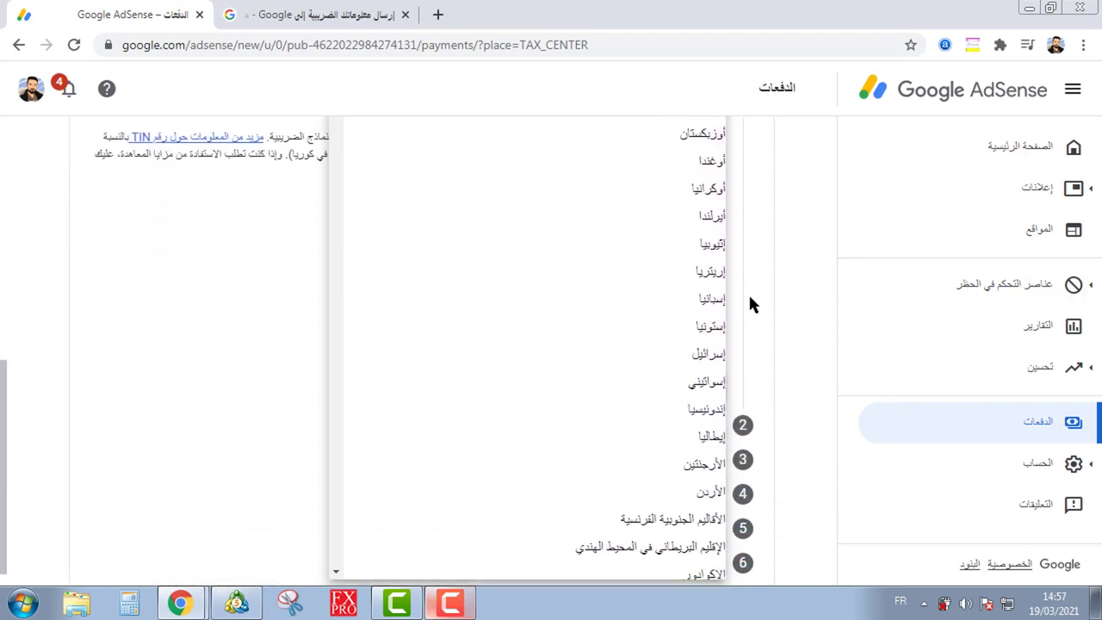
{"action": "scroll", "coordinate": [614, 315], "scroll_direction": "down", "scroll_amount": 3}
{"action": "scroll", "coordinate": [614, 318], "scroll_direction": "down", "scroll_amount": 4}
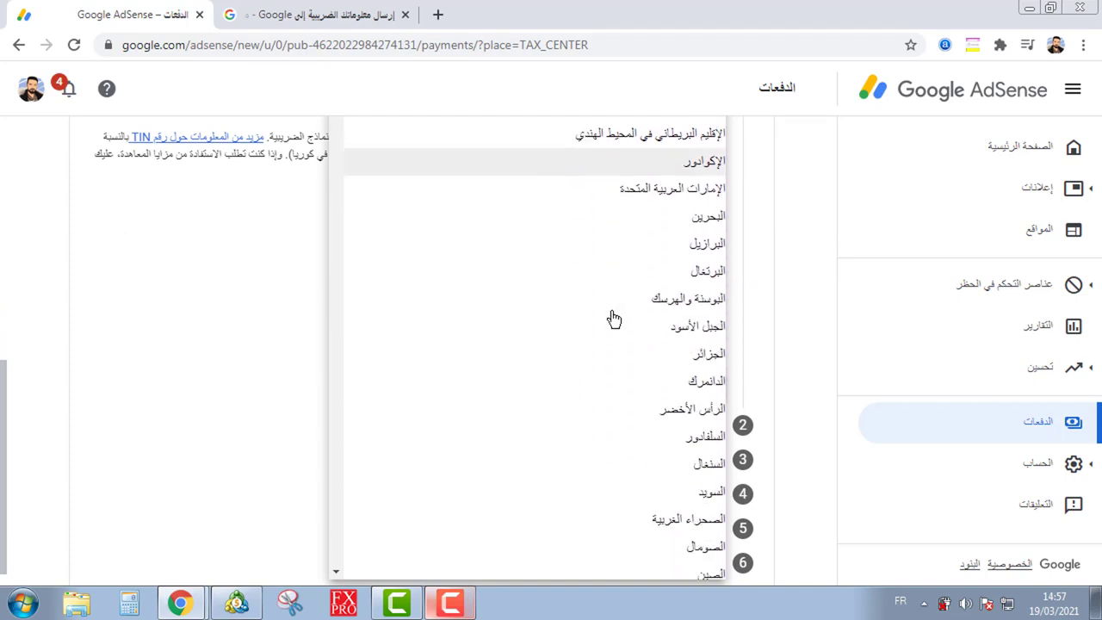
{"action": "scroll", "coordinate": [613, 319], "scroll_direction": "down", "scroll_amount": 4}
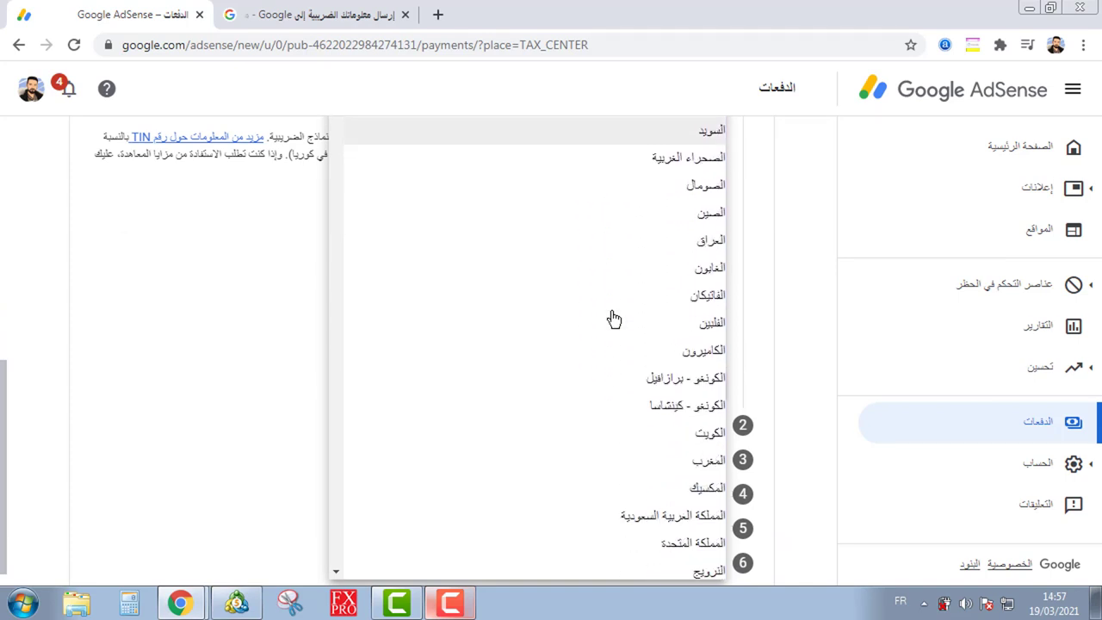
{"action": "scroll", "coordinate": [614, 319], "scroll_direction": "down", "scroll_amount": 2}
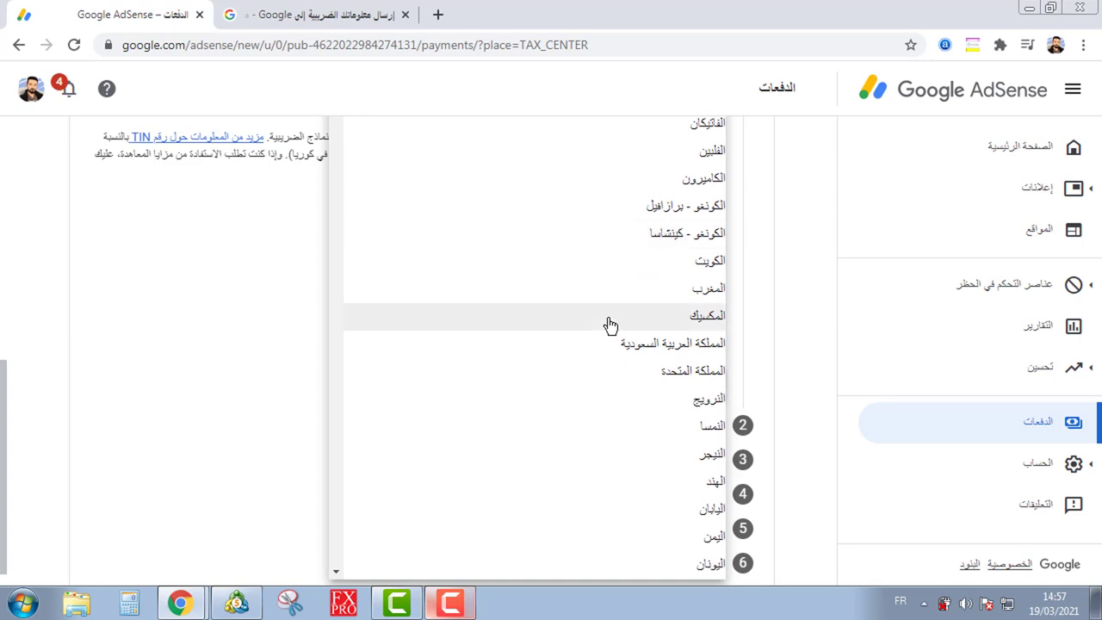
{"action": "scroll", "coordinate": [616, 315], "scroll_direction": "up", "scroll_amount": 1}
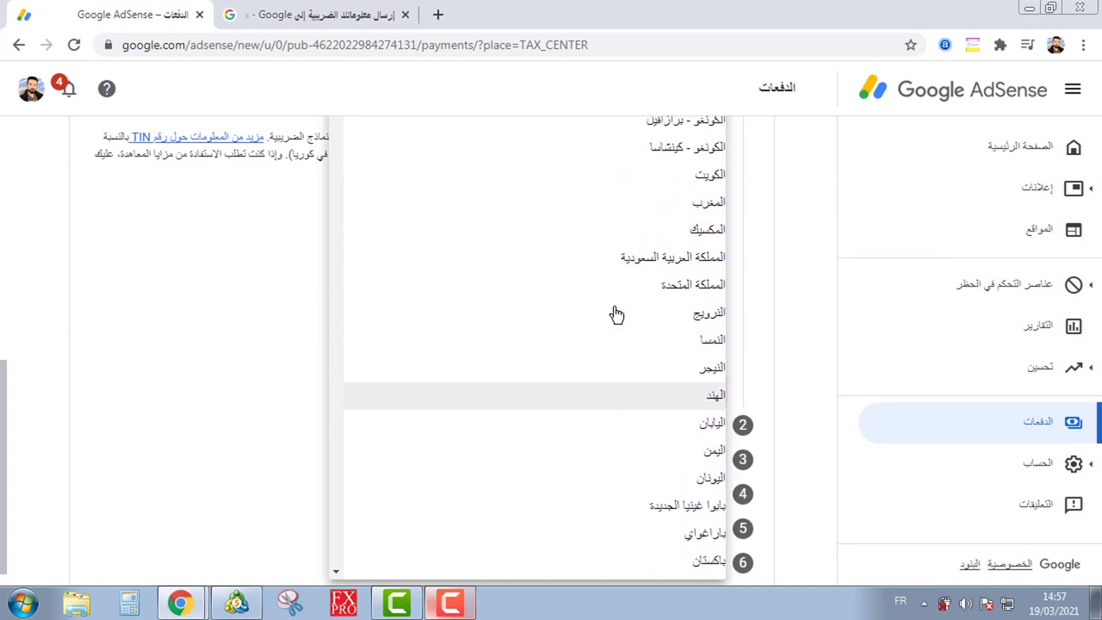
{"action": "left_click", "coordinate": [643, 207]}
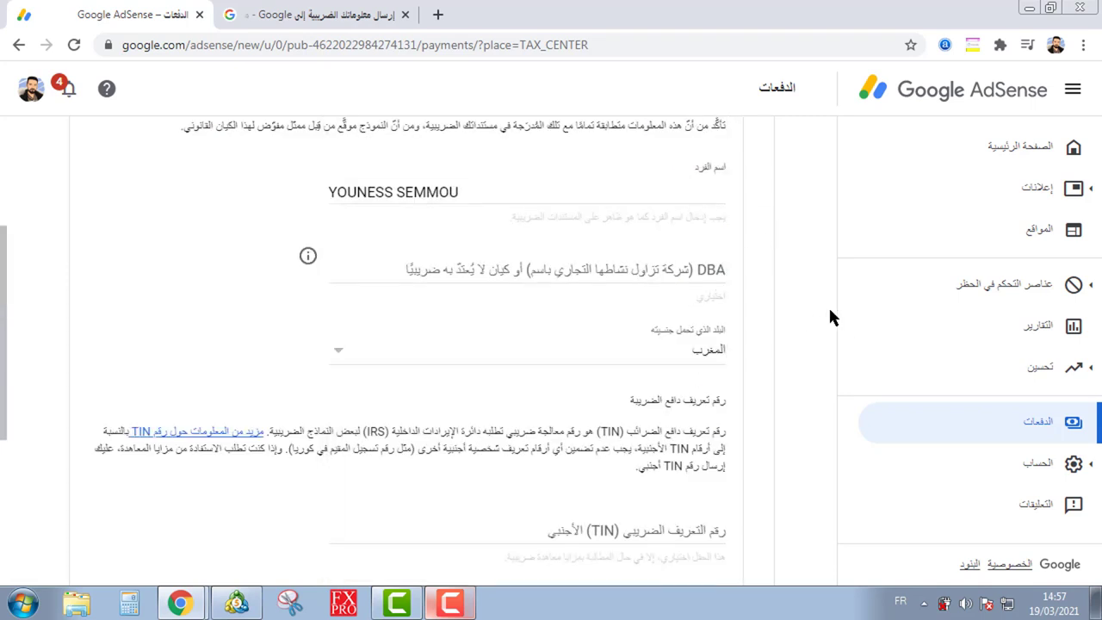
{"action": "scroll", "coordinate": [707, 311], "scroll_direction": "down", "scroll_amount": 1}
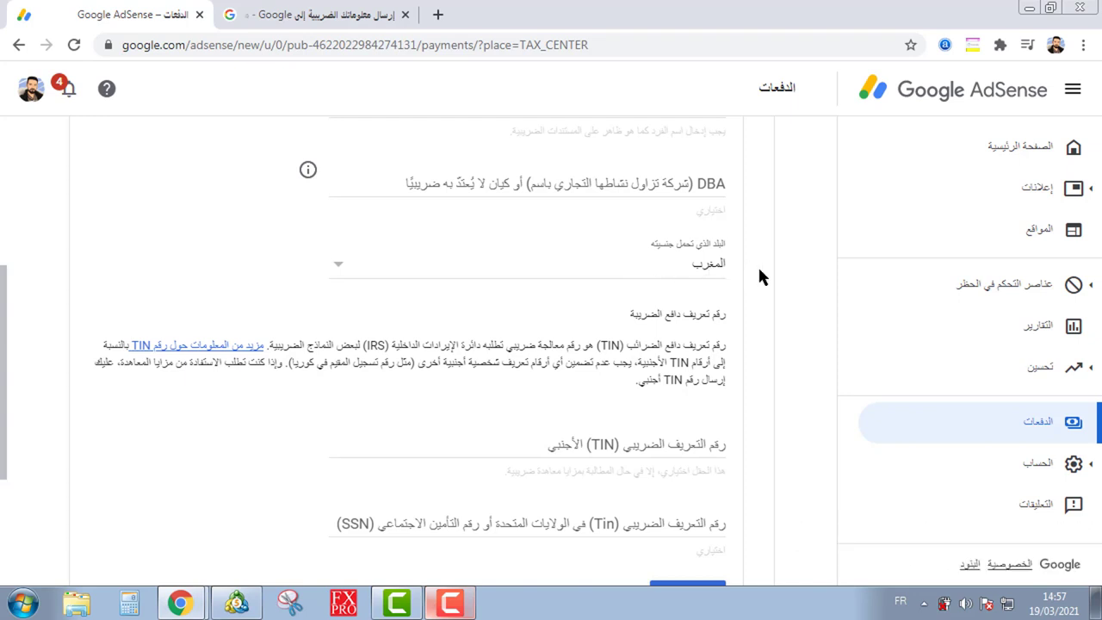
{"action": "scroll", "coordinate": [740, 284], "scroll_direction": "down", "scroll_amount": 2}
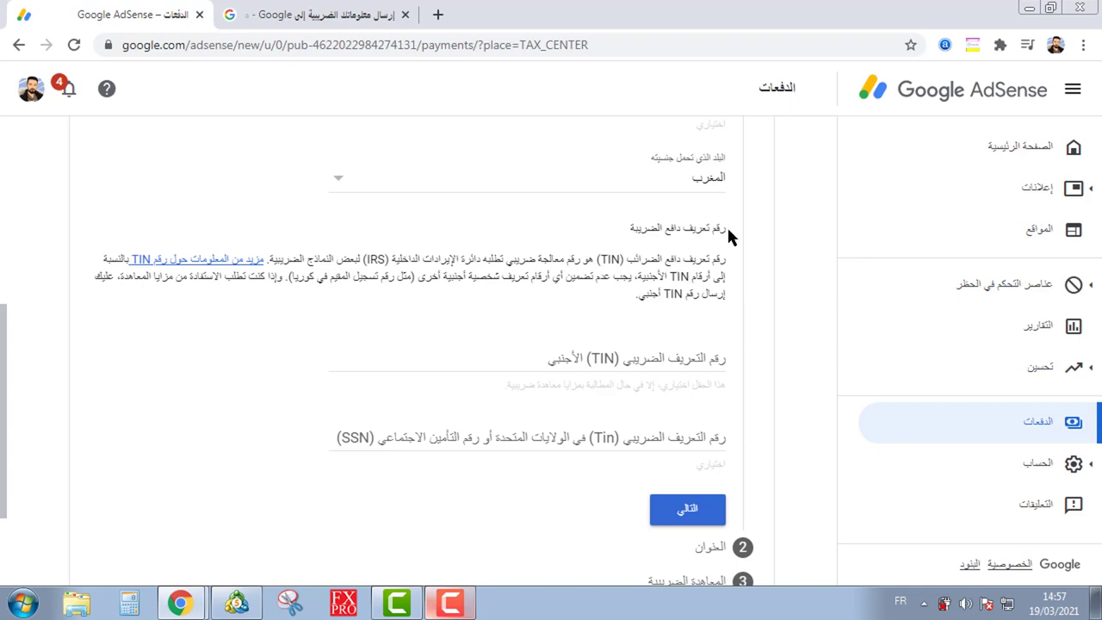
{"action": "left_click", "coordinate": [644, 356]}
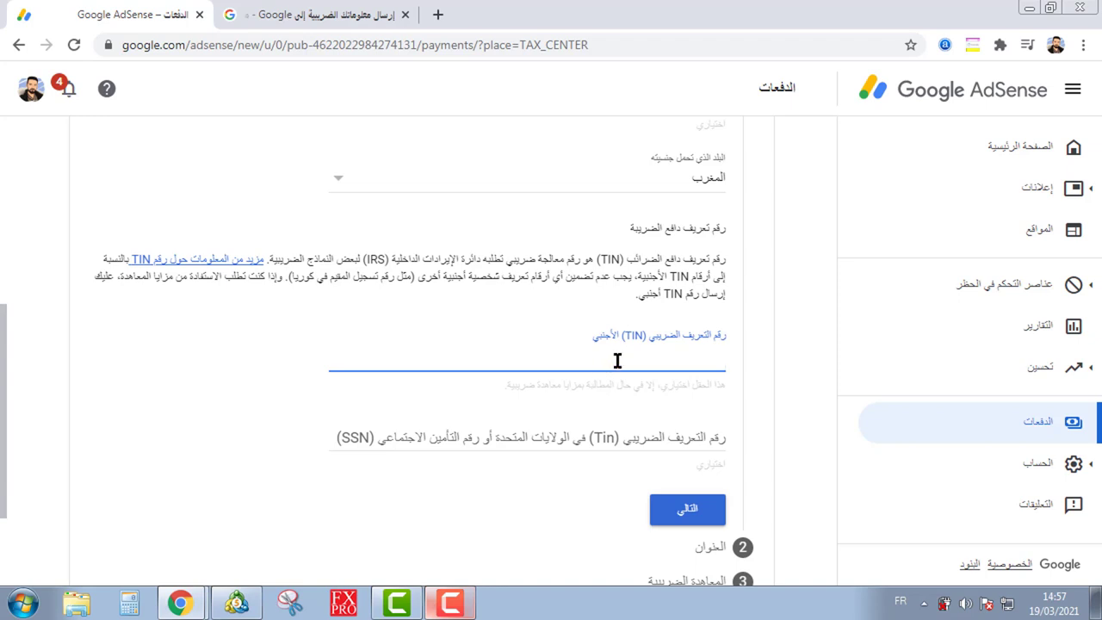
{"action": "left_click", "coordinate": [753, 380]}
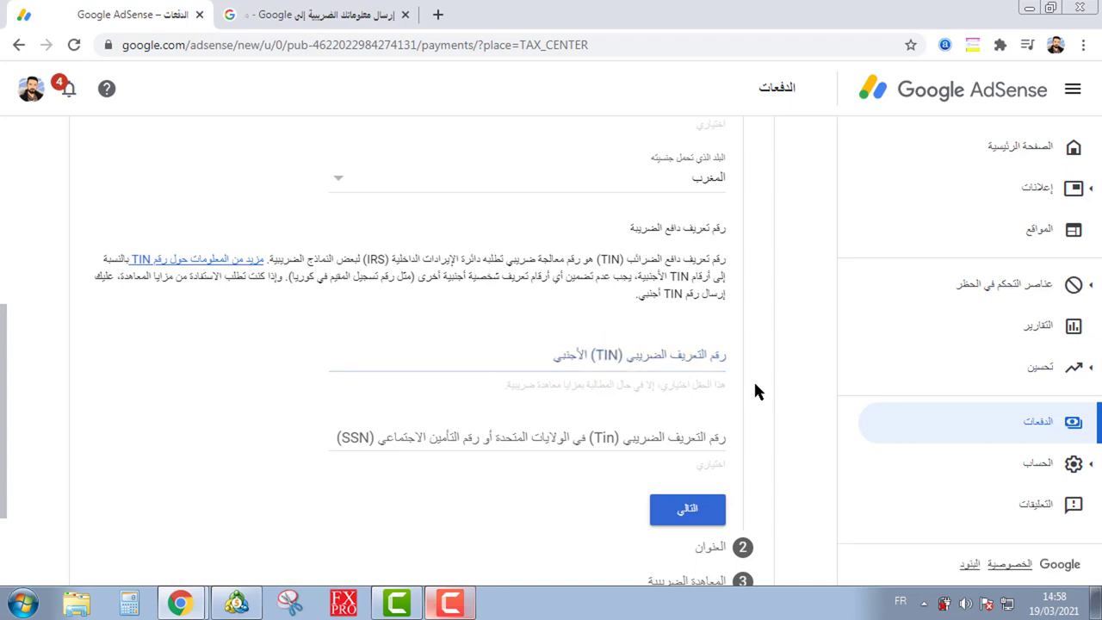
{"action": "scroll", "coordinate": [753, 379], "scroll_direction": "down", "scroll_amount": 1}
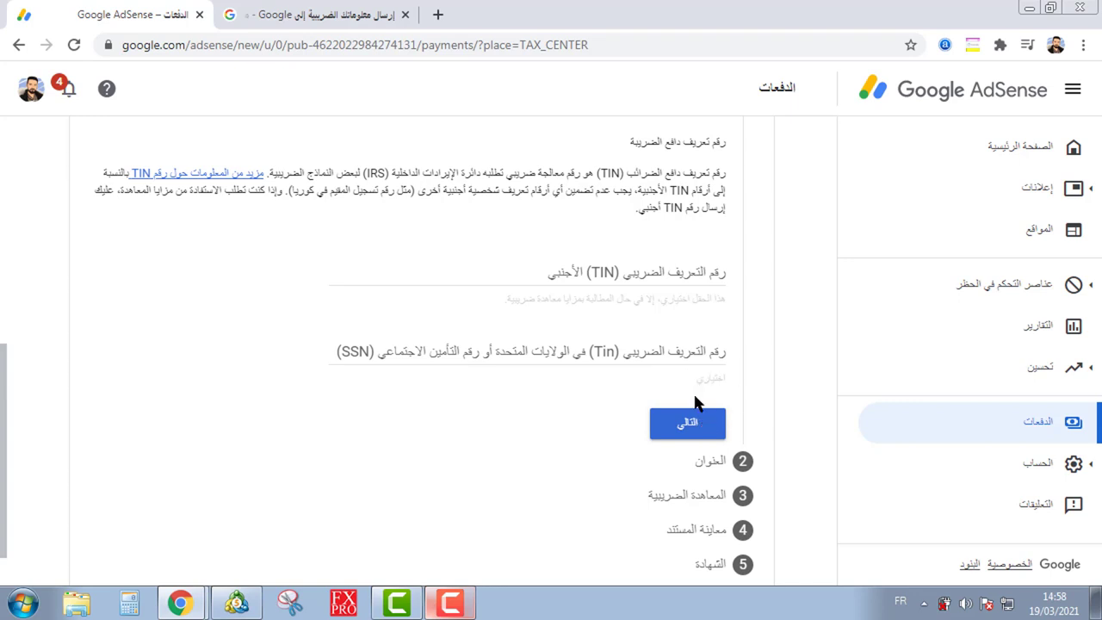
Step: Advance to the Address step and tick the PO box / care-of permanent address checkbox
{"action": "left_click", "coordinate": [691, 430]}
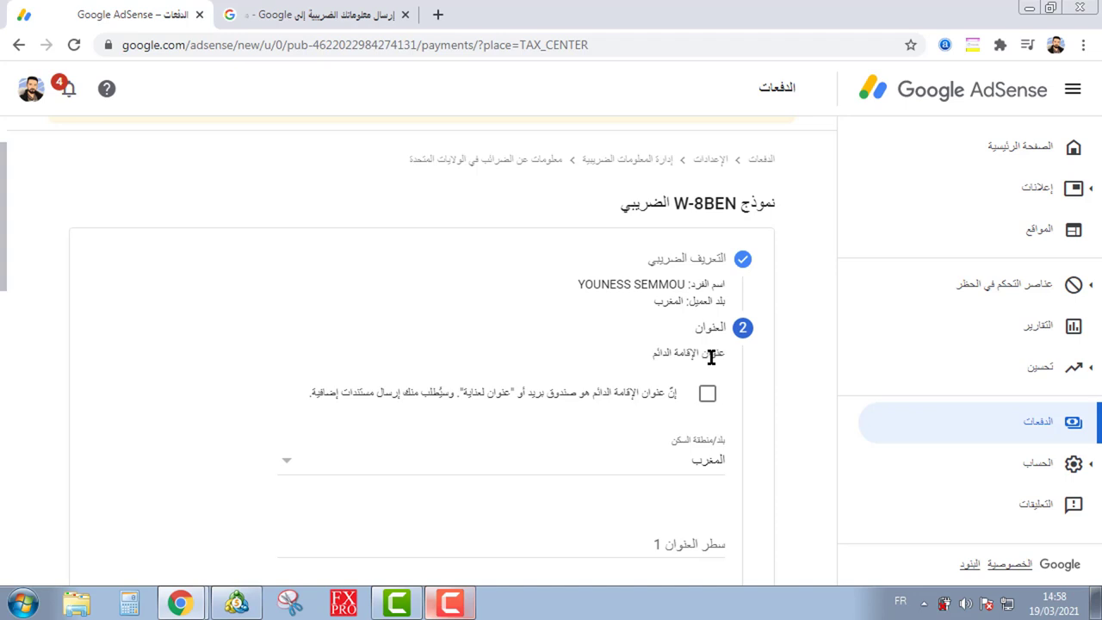
{"action": "left_click", "coordinate": [659, 395]}
{"action": "left_click", "coordinate": [707, 393]}
{"action": "left_click", "coordinate": [777, 386]}
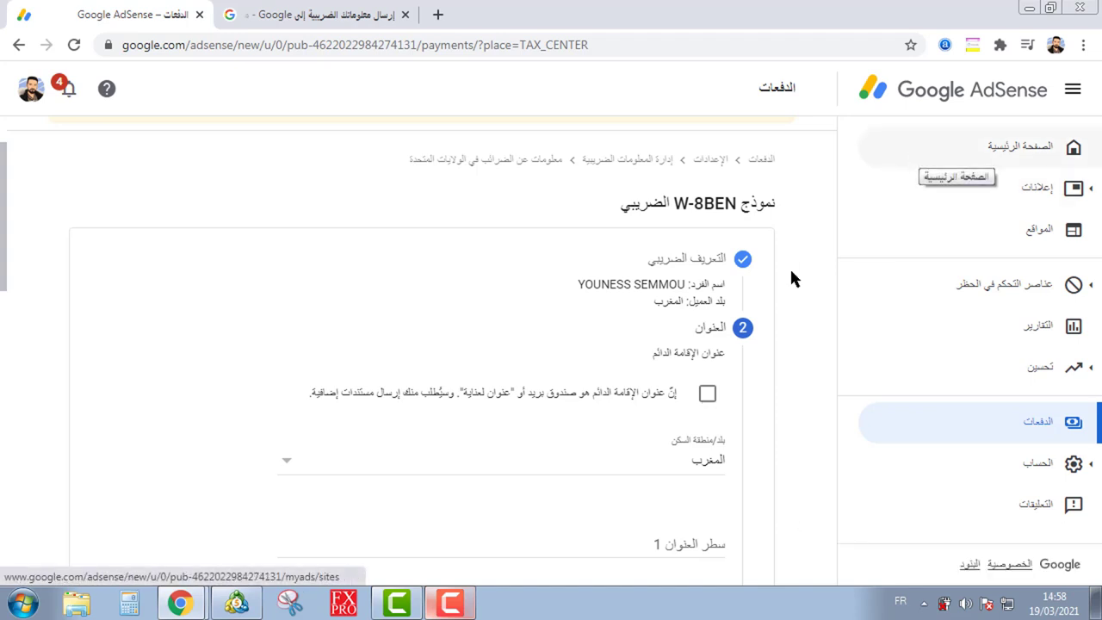
{"action": "left_click", "coordinate": [707, 392]}
Step: Fill in the permanent residence address fields, entering the postal code and moving to the city
{"action": "scroll", "coordinate": [740, 316], "scroll_direction": "down", "scroll_amount": 2}
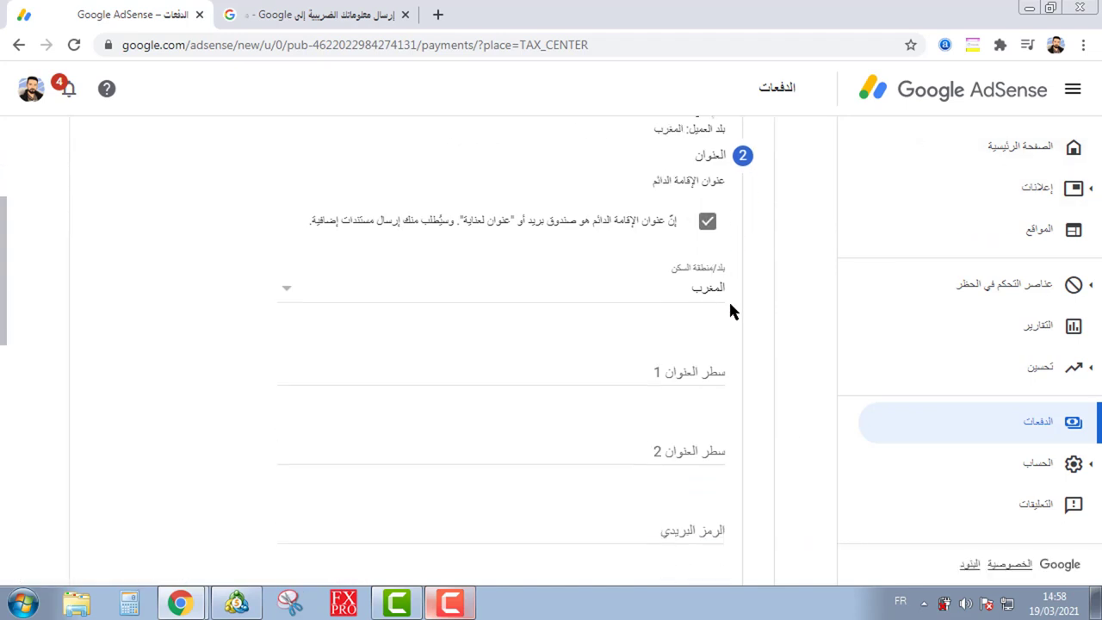
{"action": "left_click", "coordinate": [632, 366]}
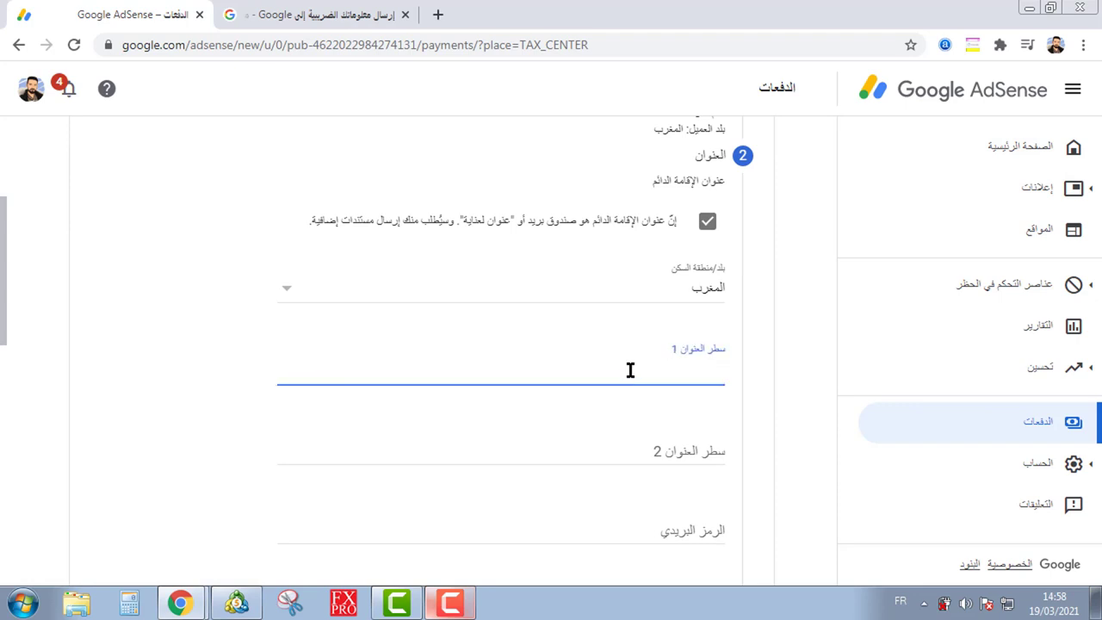
{"action": "scroll", "coordinate": [632, 363], "scroll_direction": "down", "scroll_amount": 1}
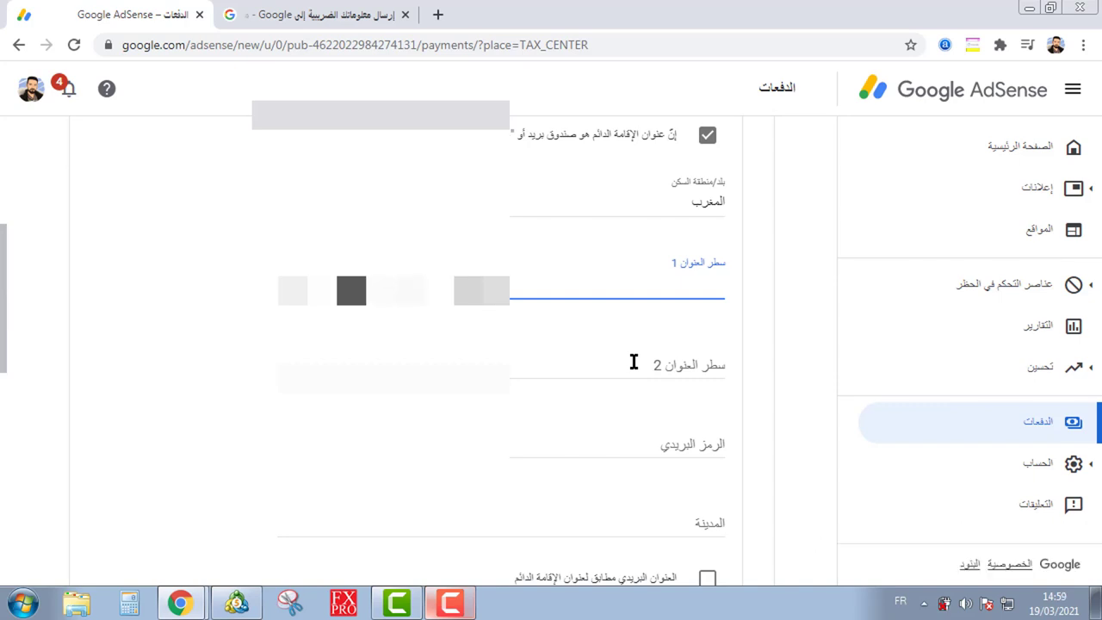
{"action": "scroll", "coordinate": [635, 370], "scroll_direction": "down", "scroll_amount": 2}
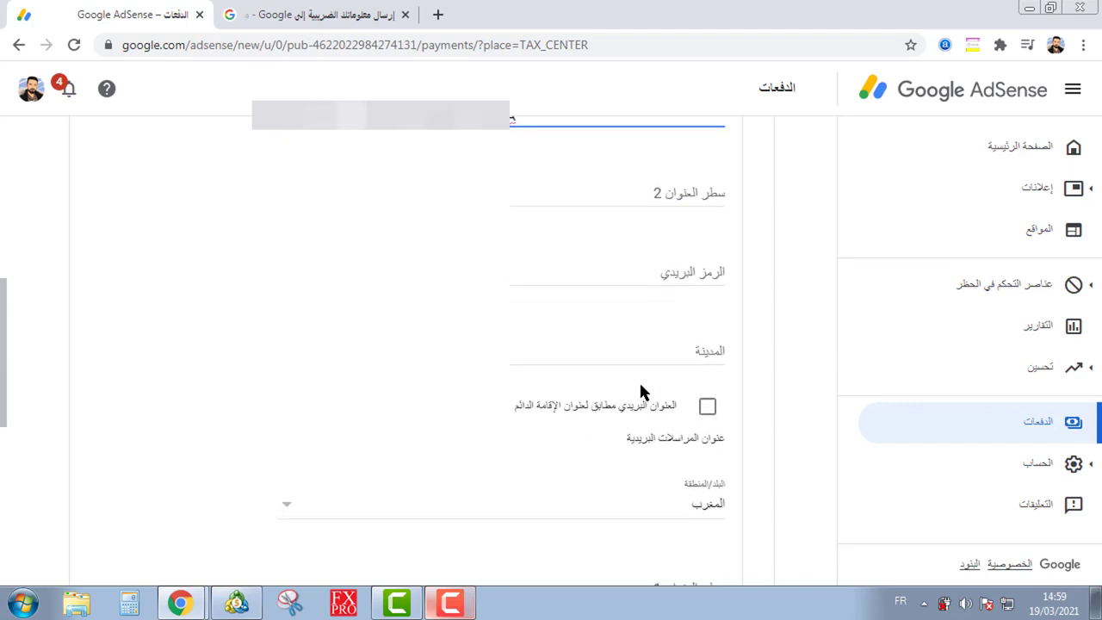
{"action": "left_click", "coordinate": [633, 272]}
{"action": "type", "text": "1"}
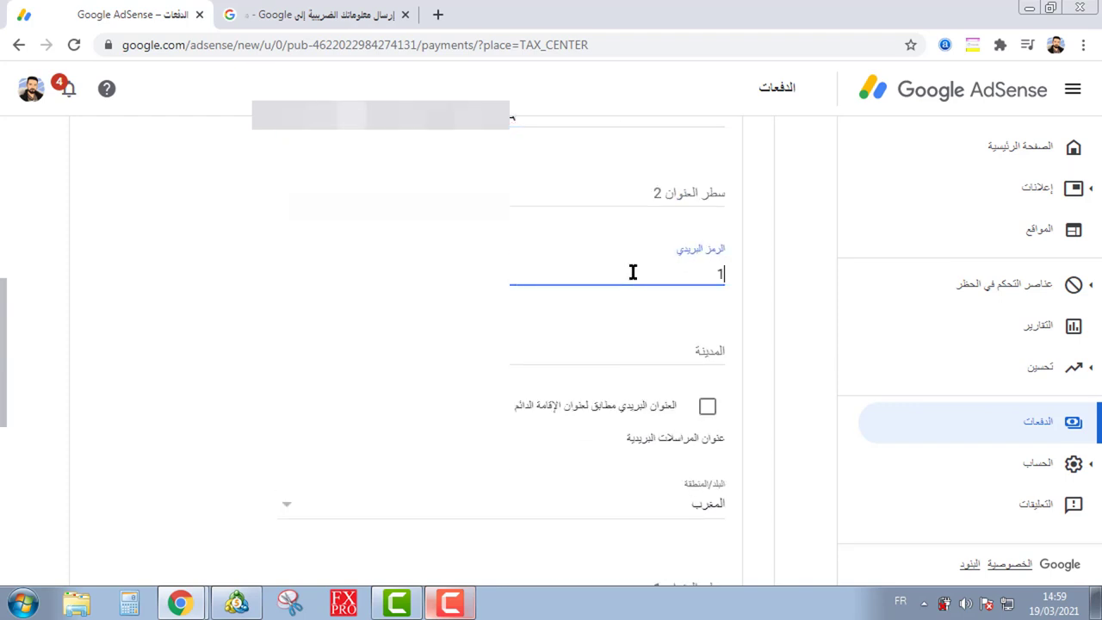
{"action": "type", "text": "4000"}
{"action": "left_click", "coordinate": [635, 354]}
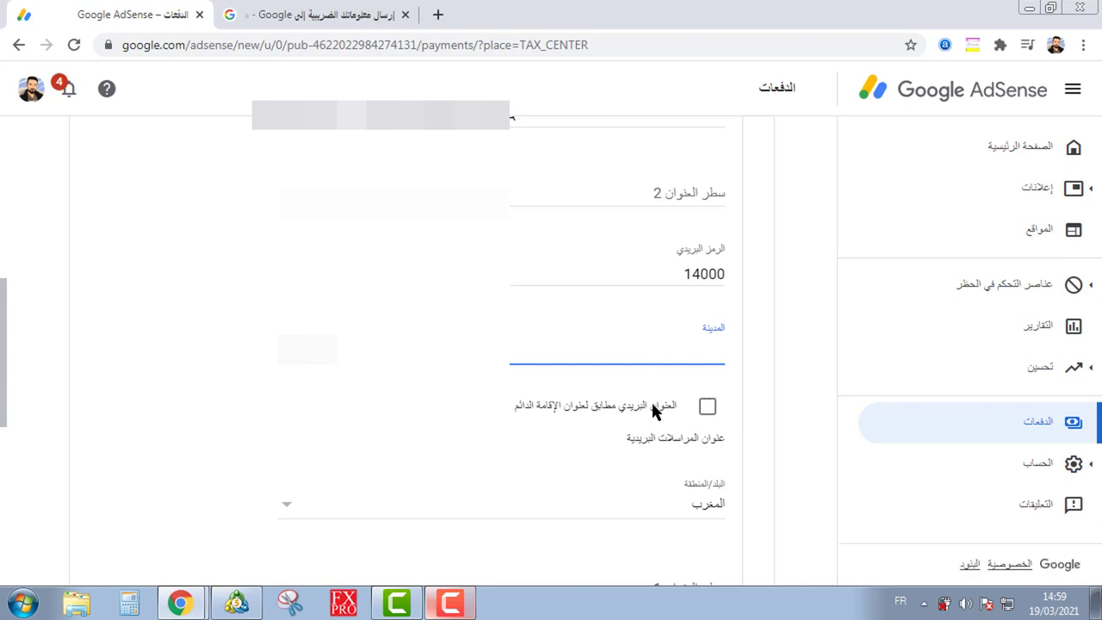
Step: Tick 'mailing address same as permanent residence address' and proceed to the tax treaty step
{"action": "left_click", "coordinate": [707, 407]}
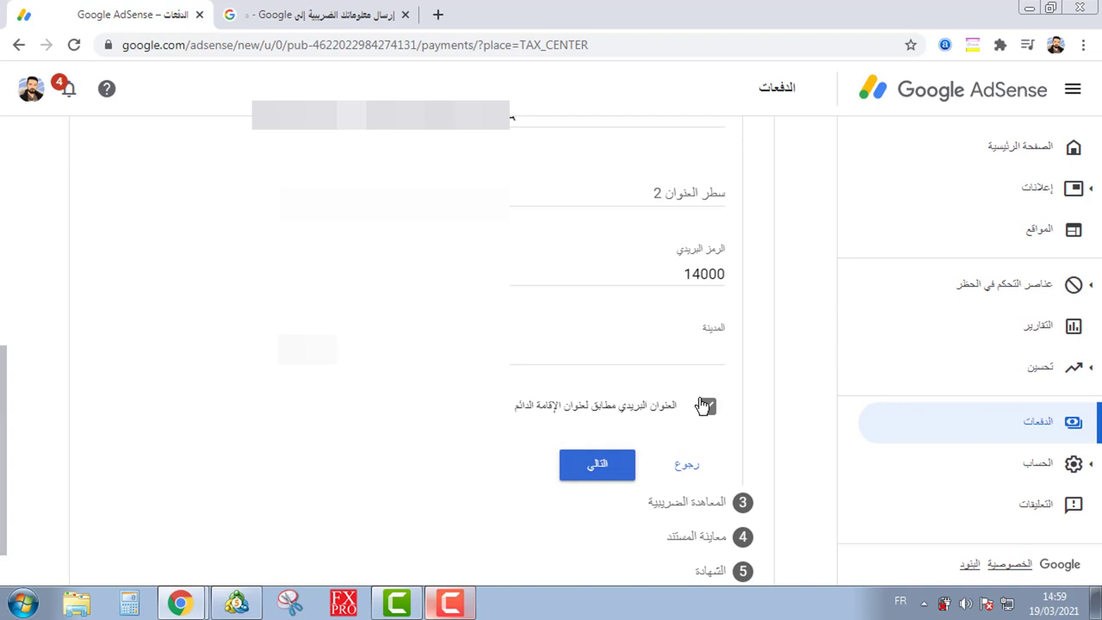
{"action": "left_click", "coordinate": [707, 406]}
{"action": "scroll", "coordinate": [765, 396], "scroll_direction": "down", "scroll_amount": 1}
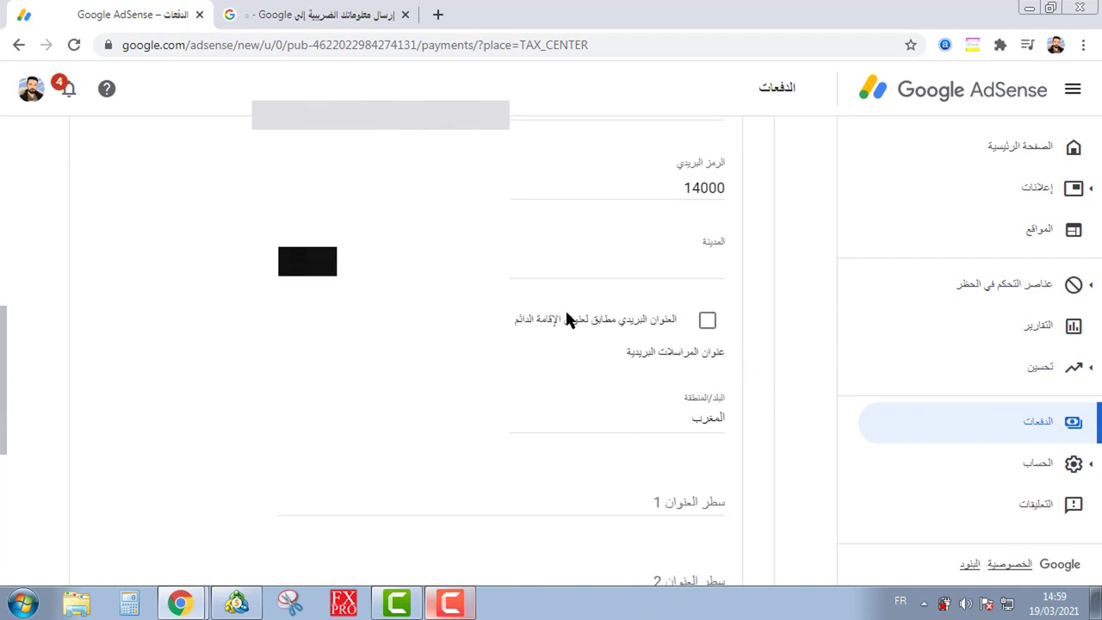
{"action": "left_click_drag", "start_coordinate": [514, 318], "coordinate": [613, 320]}
{"action": "left_click", "coordinate": [707, 321]}
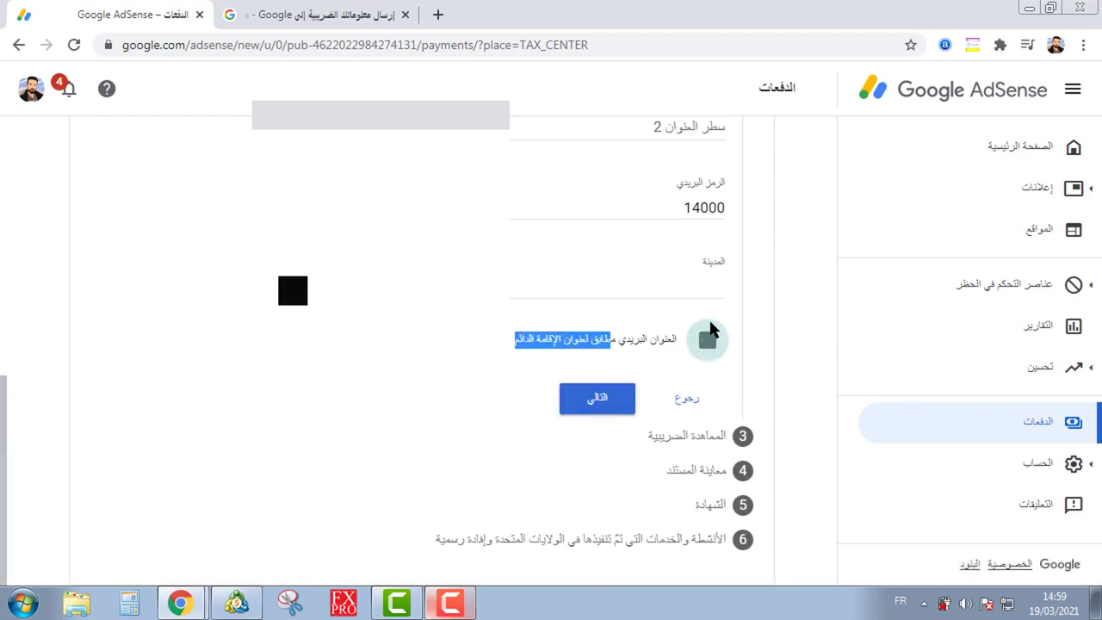
{"action": "left_click", "coordinate": [614, 398]}
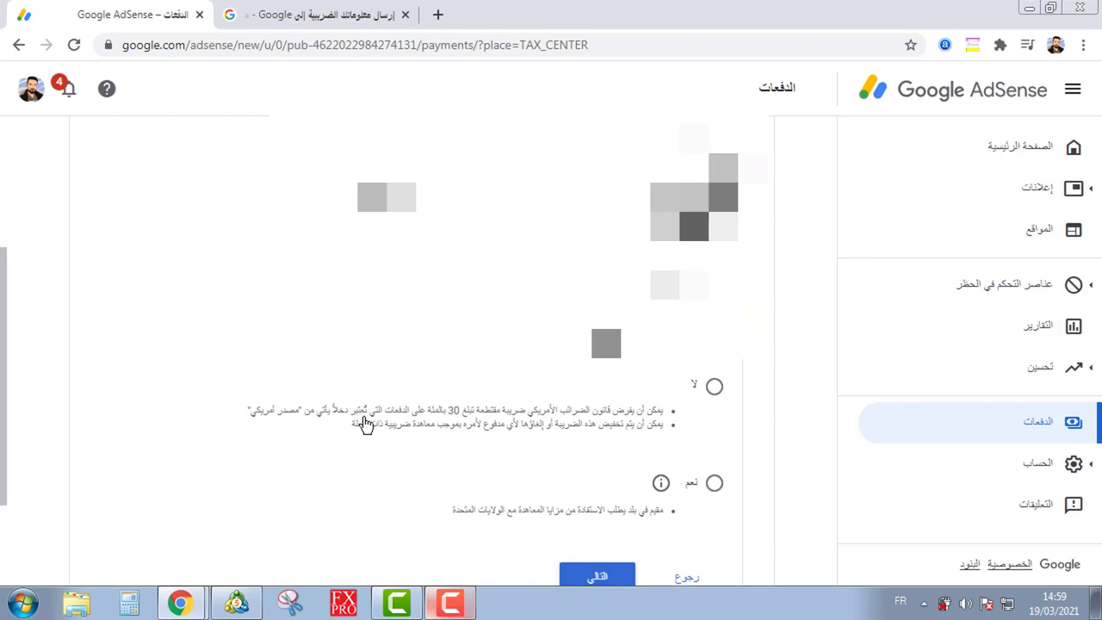
Step: Show the info pop-up explaining the Yes (نعم) treaty-country resident option
{"action": "scroll", "coordinate": [418, 404], "scroll_direction": "up", "scroll_amount": 1}
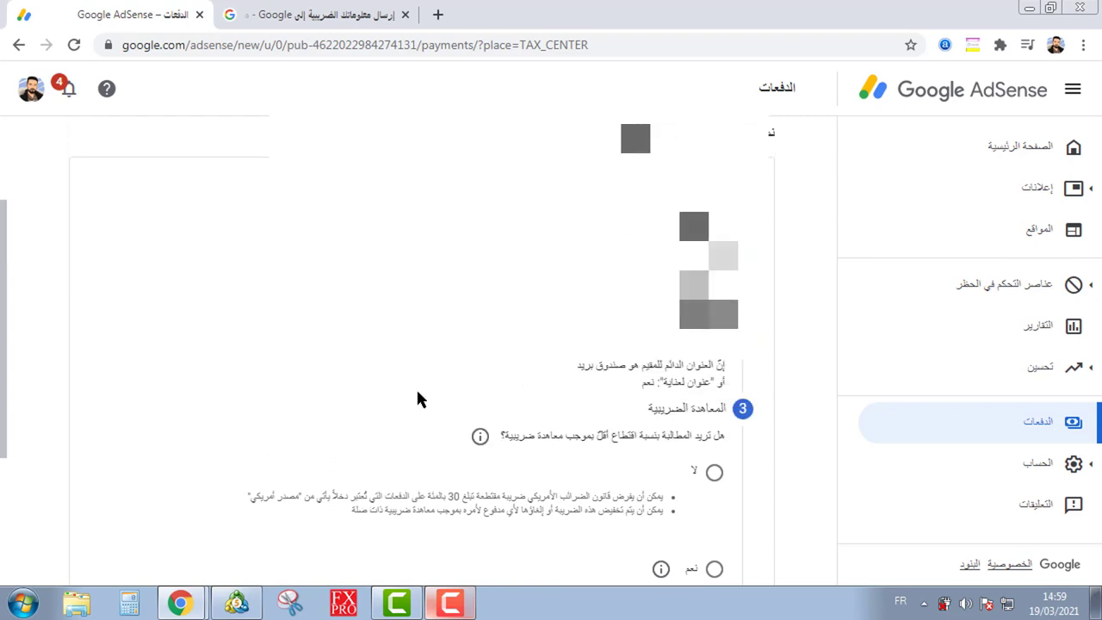
{"action": "scroll", "coordinate": [419, 399], "scroll_direction": "down", "scroll_amount": 1}
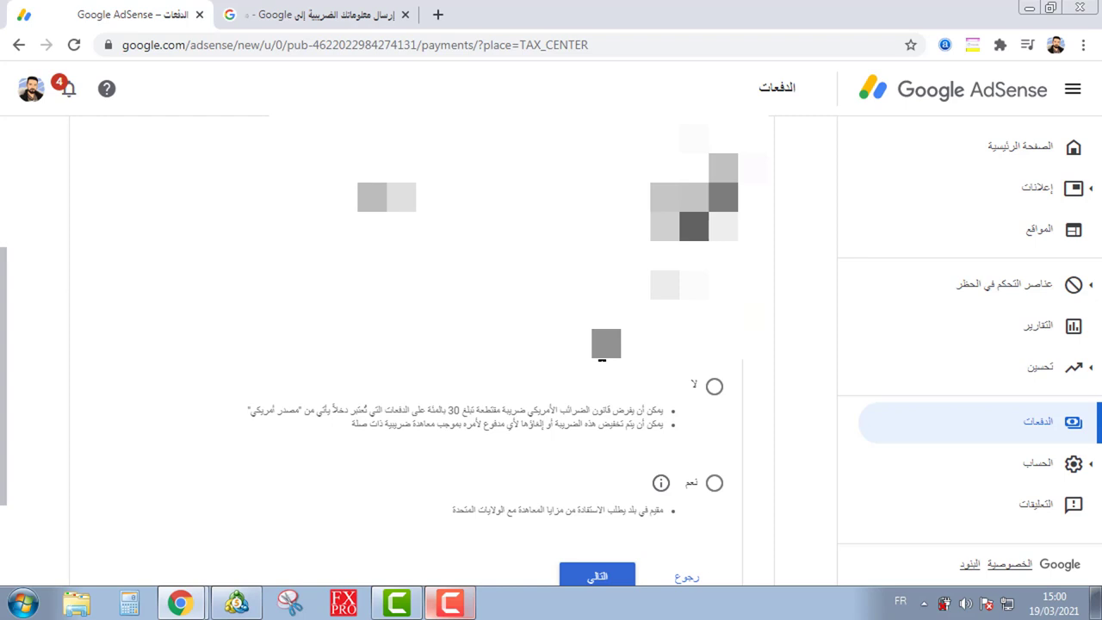
{"action": "left_click", "coordinate": [660, 483]}
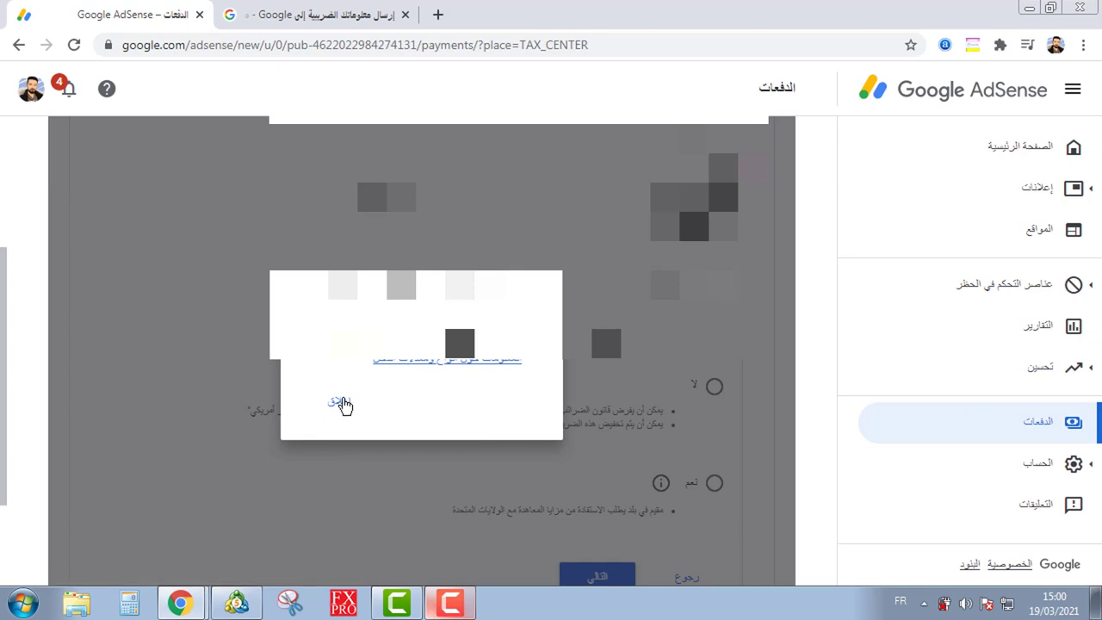
Step: Answer No (لا) to claiming a reduced treaty withholding rate and dismiss the treaty information box
{"action": "left_click", "coordinate": [339, 400]}
{"action": "left_click", "coordinate": [474, 444]}
{"action": "left_click", "coordinate": [200, 400]}
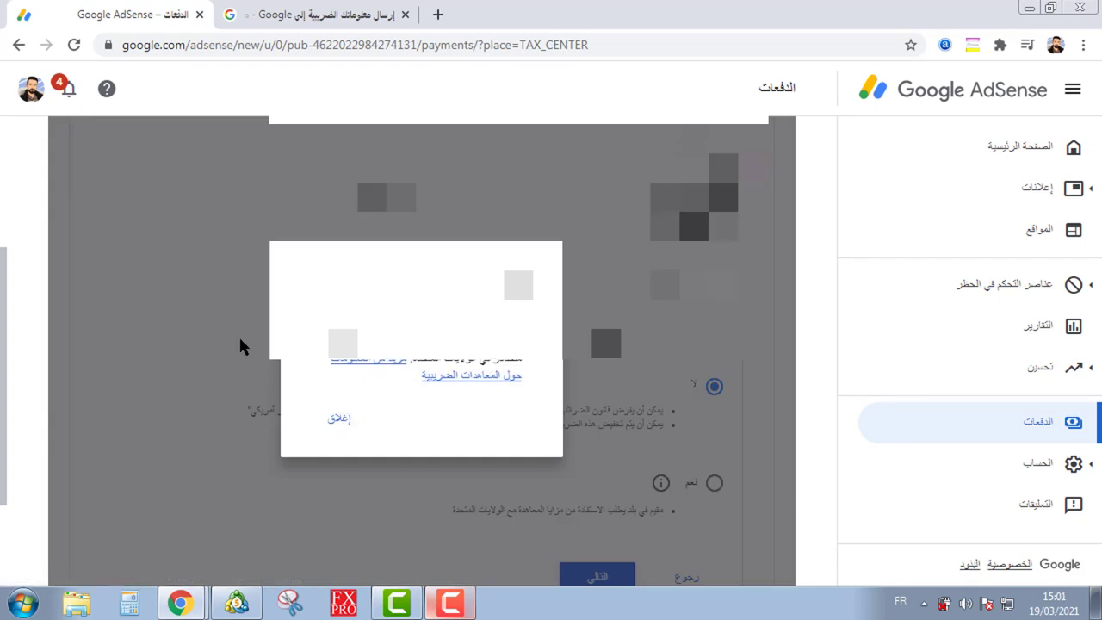
{"action": "left_click", "coordinate": [338, 418]}
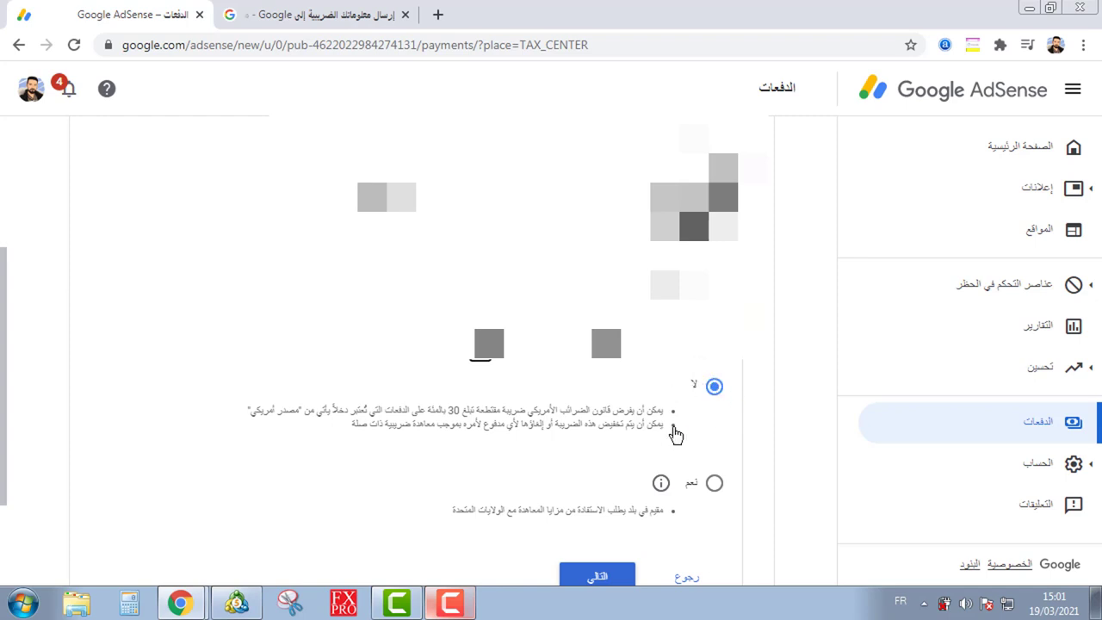
{"action": "scroll", "coordinate": [628, 404], "scroll_direction": "down", "scroll_amount": 1}
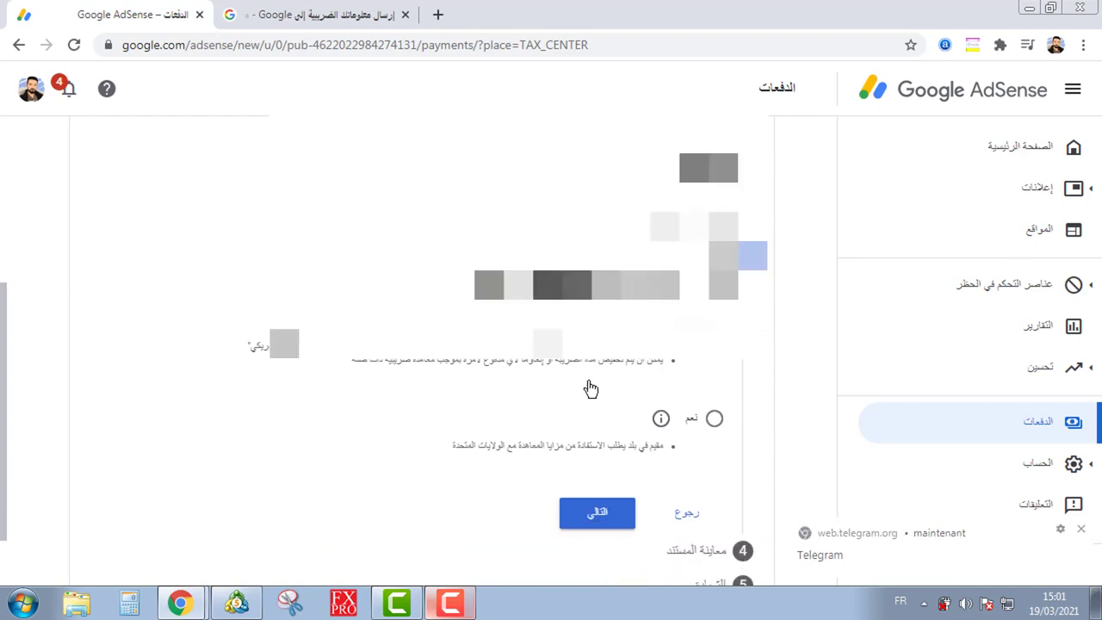
Step: Continue to the preview step showing the generated W-8BEN form and its accuracy confirmation statement
{"action": "left_click", "coordinate": [613, 493]}
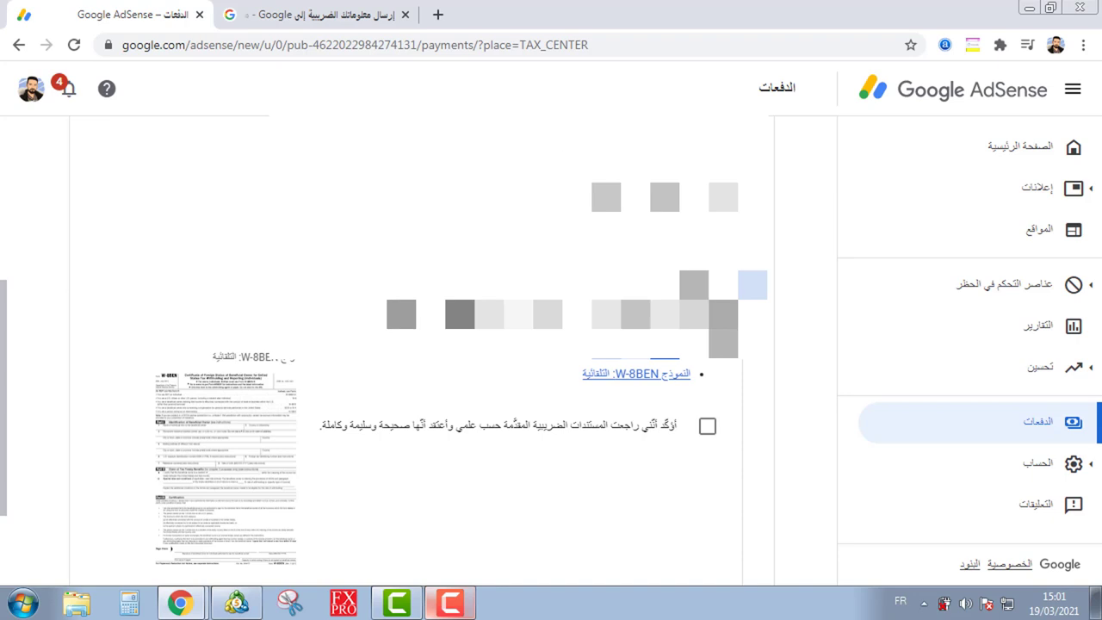
{"action": "scroll", "coordinate": [387, 353], "scroll_direction": "up", "scroll_amount": 3}
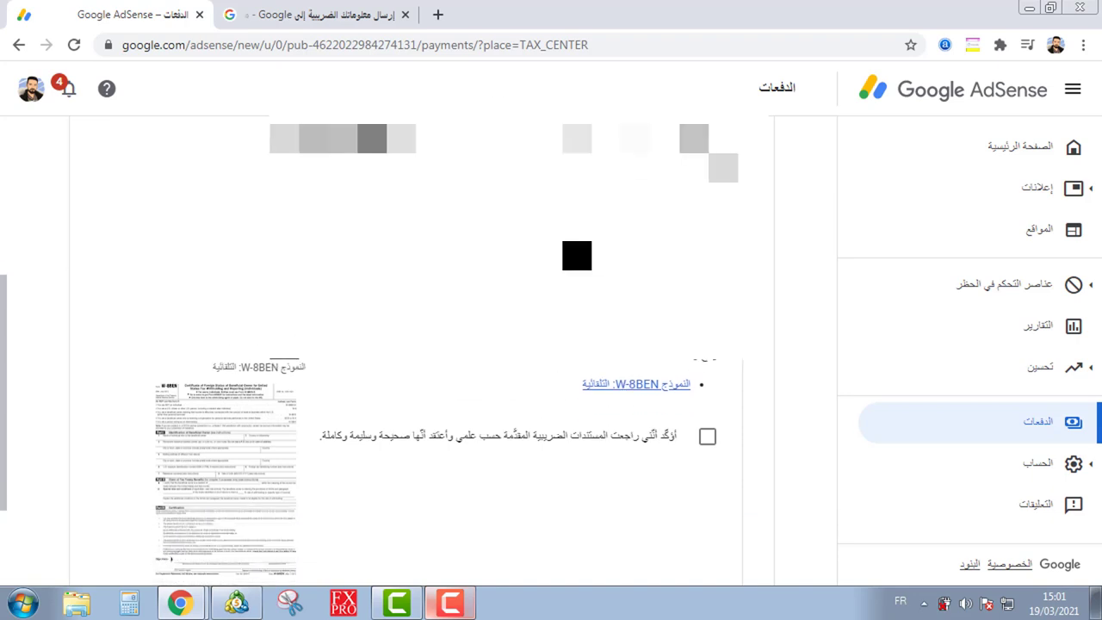
{"action": "scroll", "coordinate": [421, 353], "scroll_direction": "down", "scroll_amount": 5}
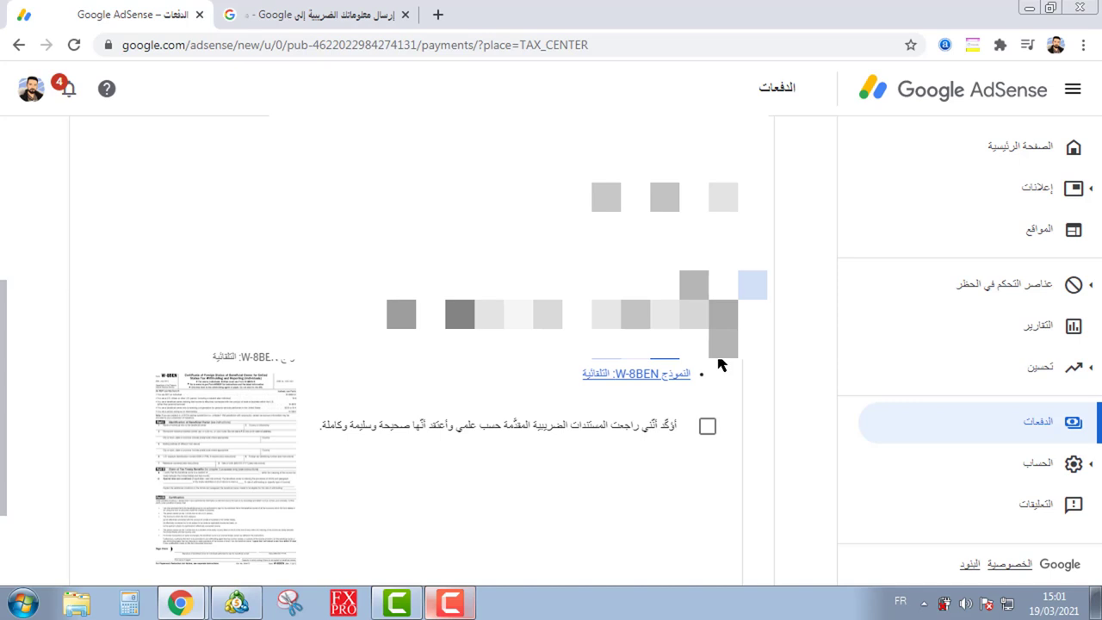
Step: Open the generated W-8BEN form as a PDF in a new tab and scroll through it
{"action": "left_click", "coordinate": [635, 375]}
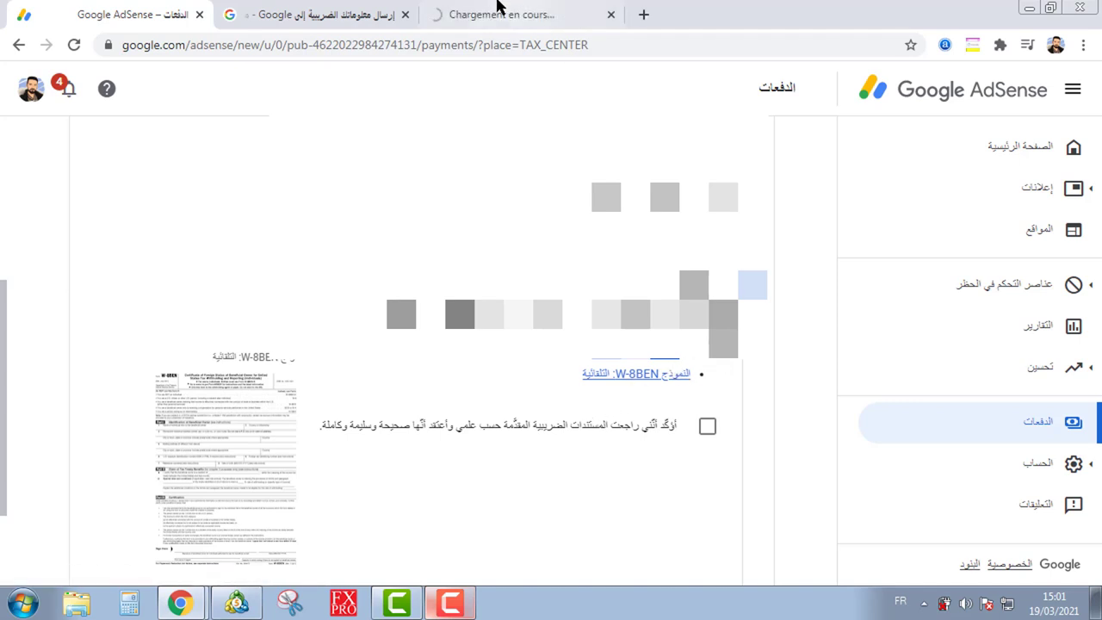
{"action": "left_click_drag", "start_coordinate": [503, 14], "coordinate": [301, 10]}
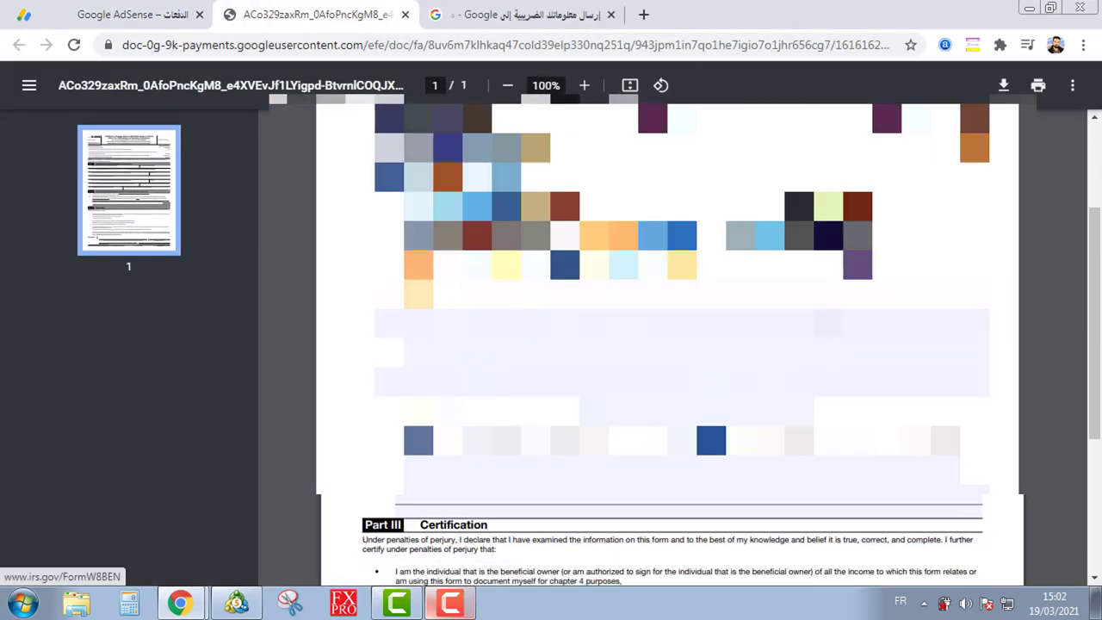
{"action": "scroll", "coordinate": [667, 344], "scroll_direction": "down", "scroll_amount": 3}
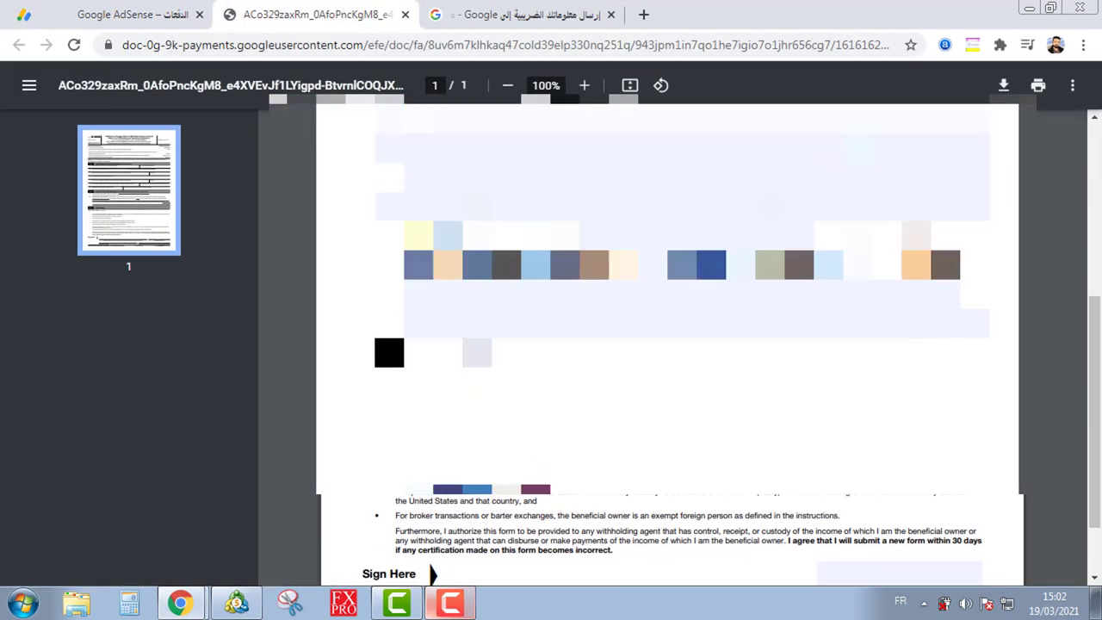
{"action": "scroll", "coordinate": [667, 344], "scroll_direction": "down", "scroll_amount": 2}
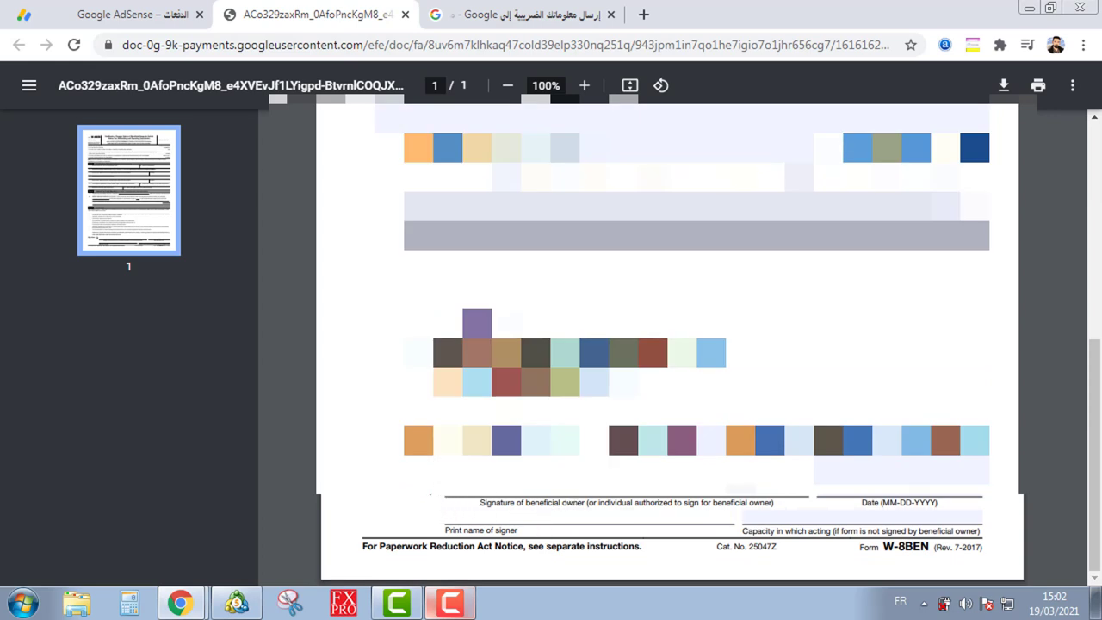
{"action": "left_click", "coordinate": [153, 12]}
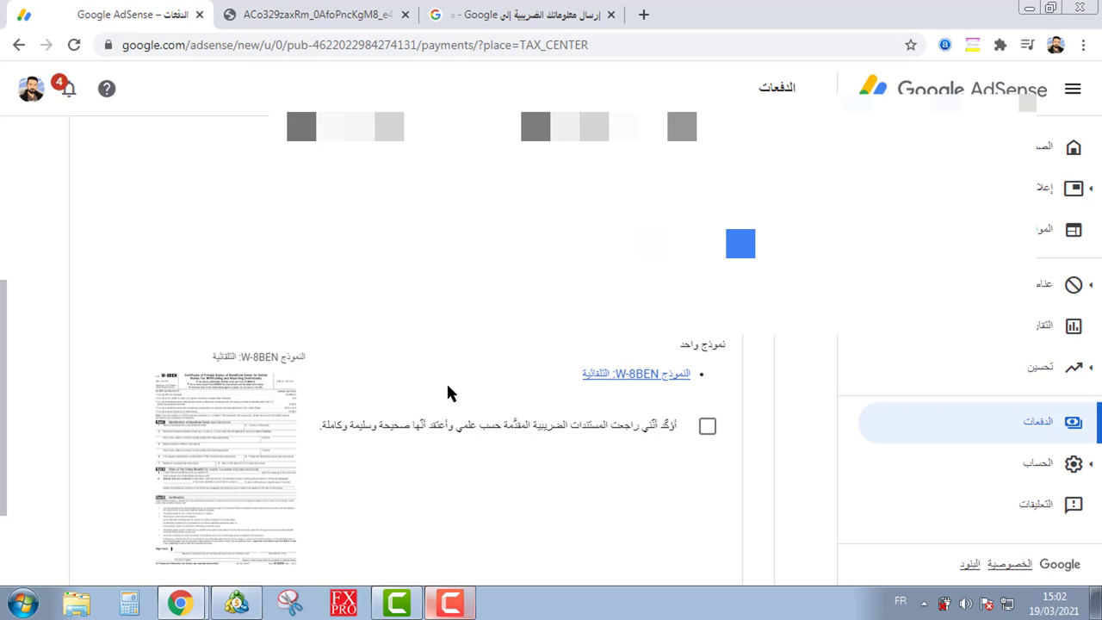
{"action": "scroll", "coordinate": [447, 391], "scroll_direction": "down", "scroll_amount": 2}
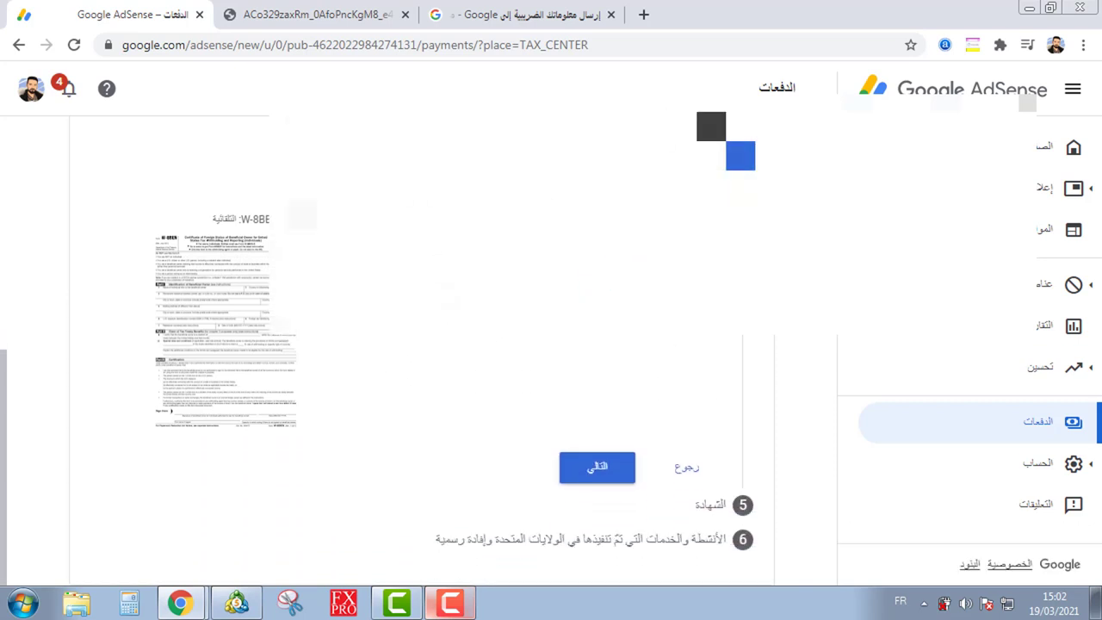
Step: Check the PDF's signer name, date and capacity fields, then advance AdSense to the certification step
{"action": "left_click", "coordinate": [381, 9]}
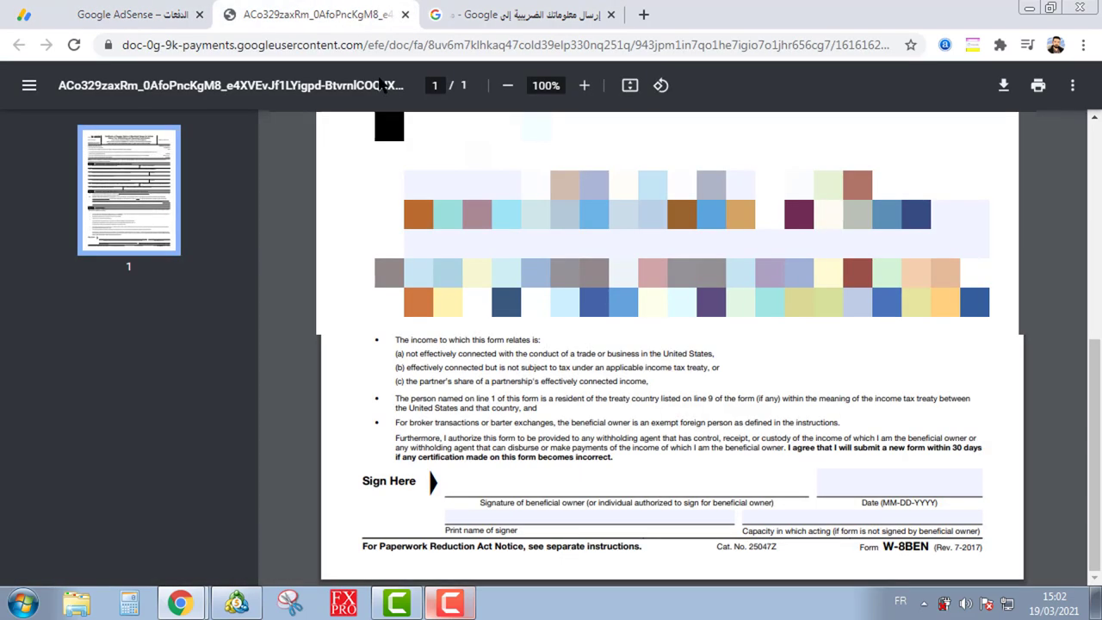
{"action": "left_click", "coordinate": [597, 513]}
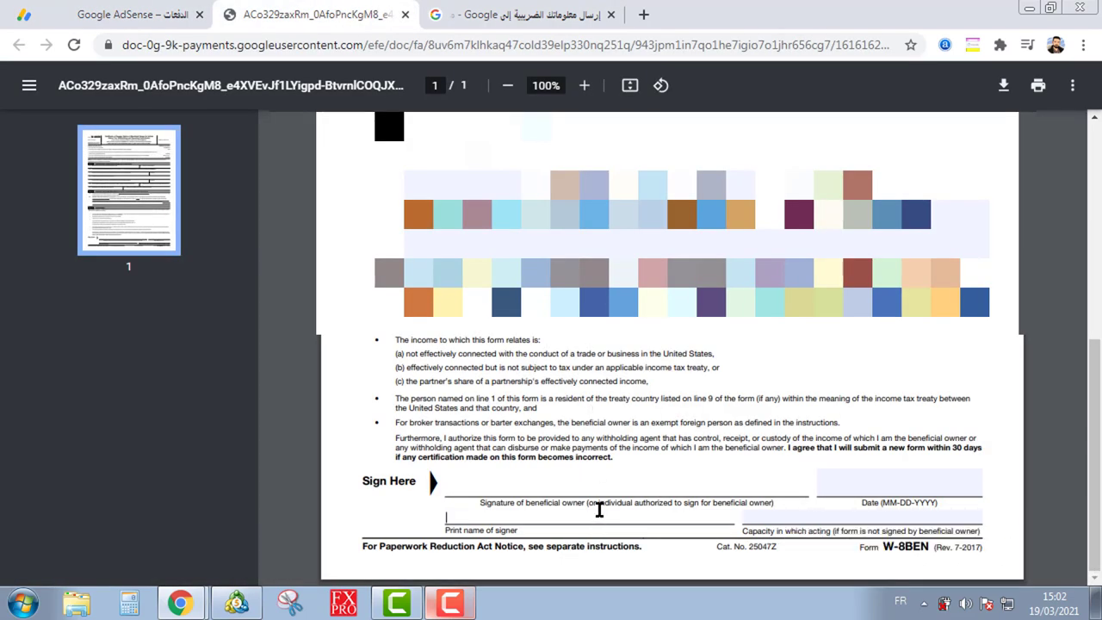
{"action": "left_click", "coordinate": [868, 489]}
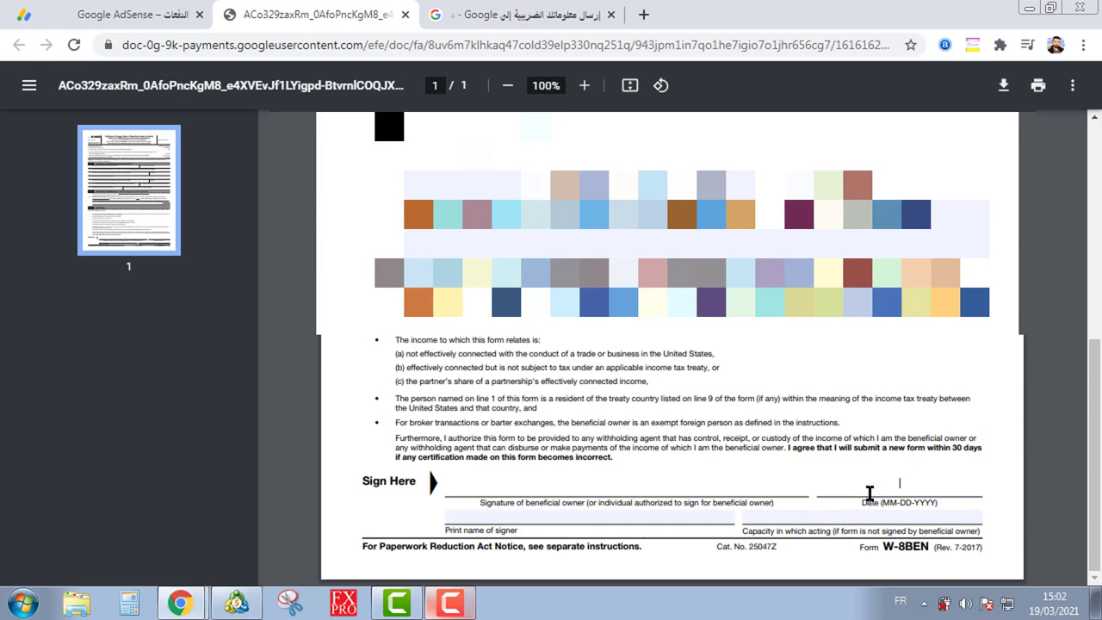
{"action": "left_click", "coordinate": [656, 492]}
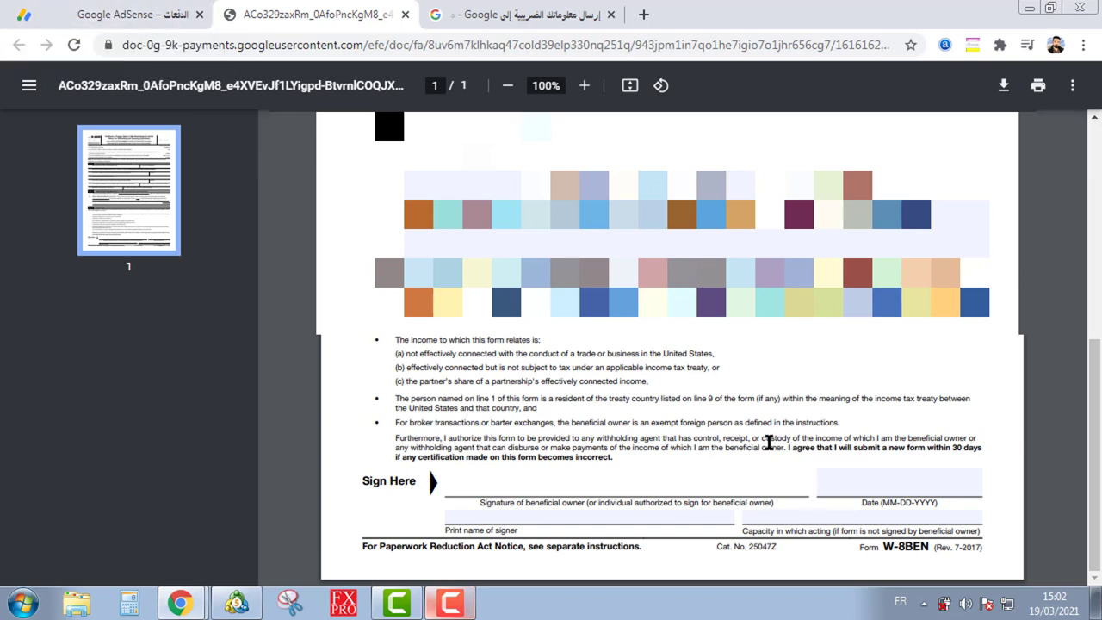
{"action": "left_click", "coordinate": [873, 520]}
{"action": "left_click", "coordinate": [138, 12]}
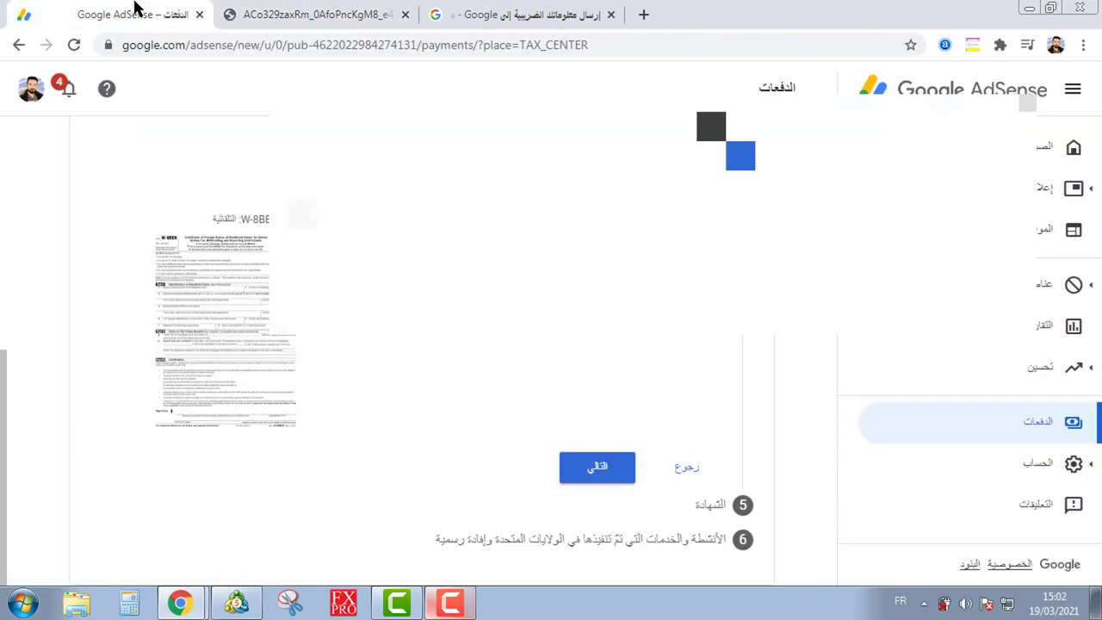
{"action": "left_click", "coordinate": [600, 479]}
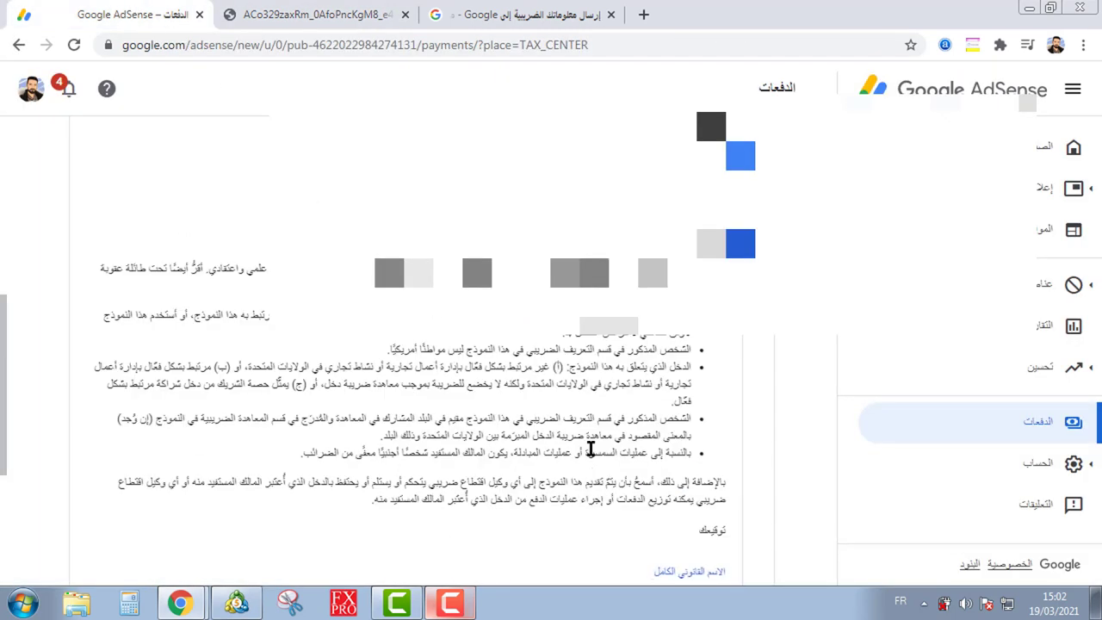